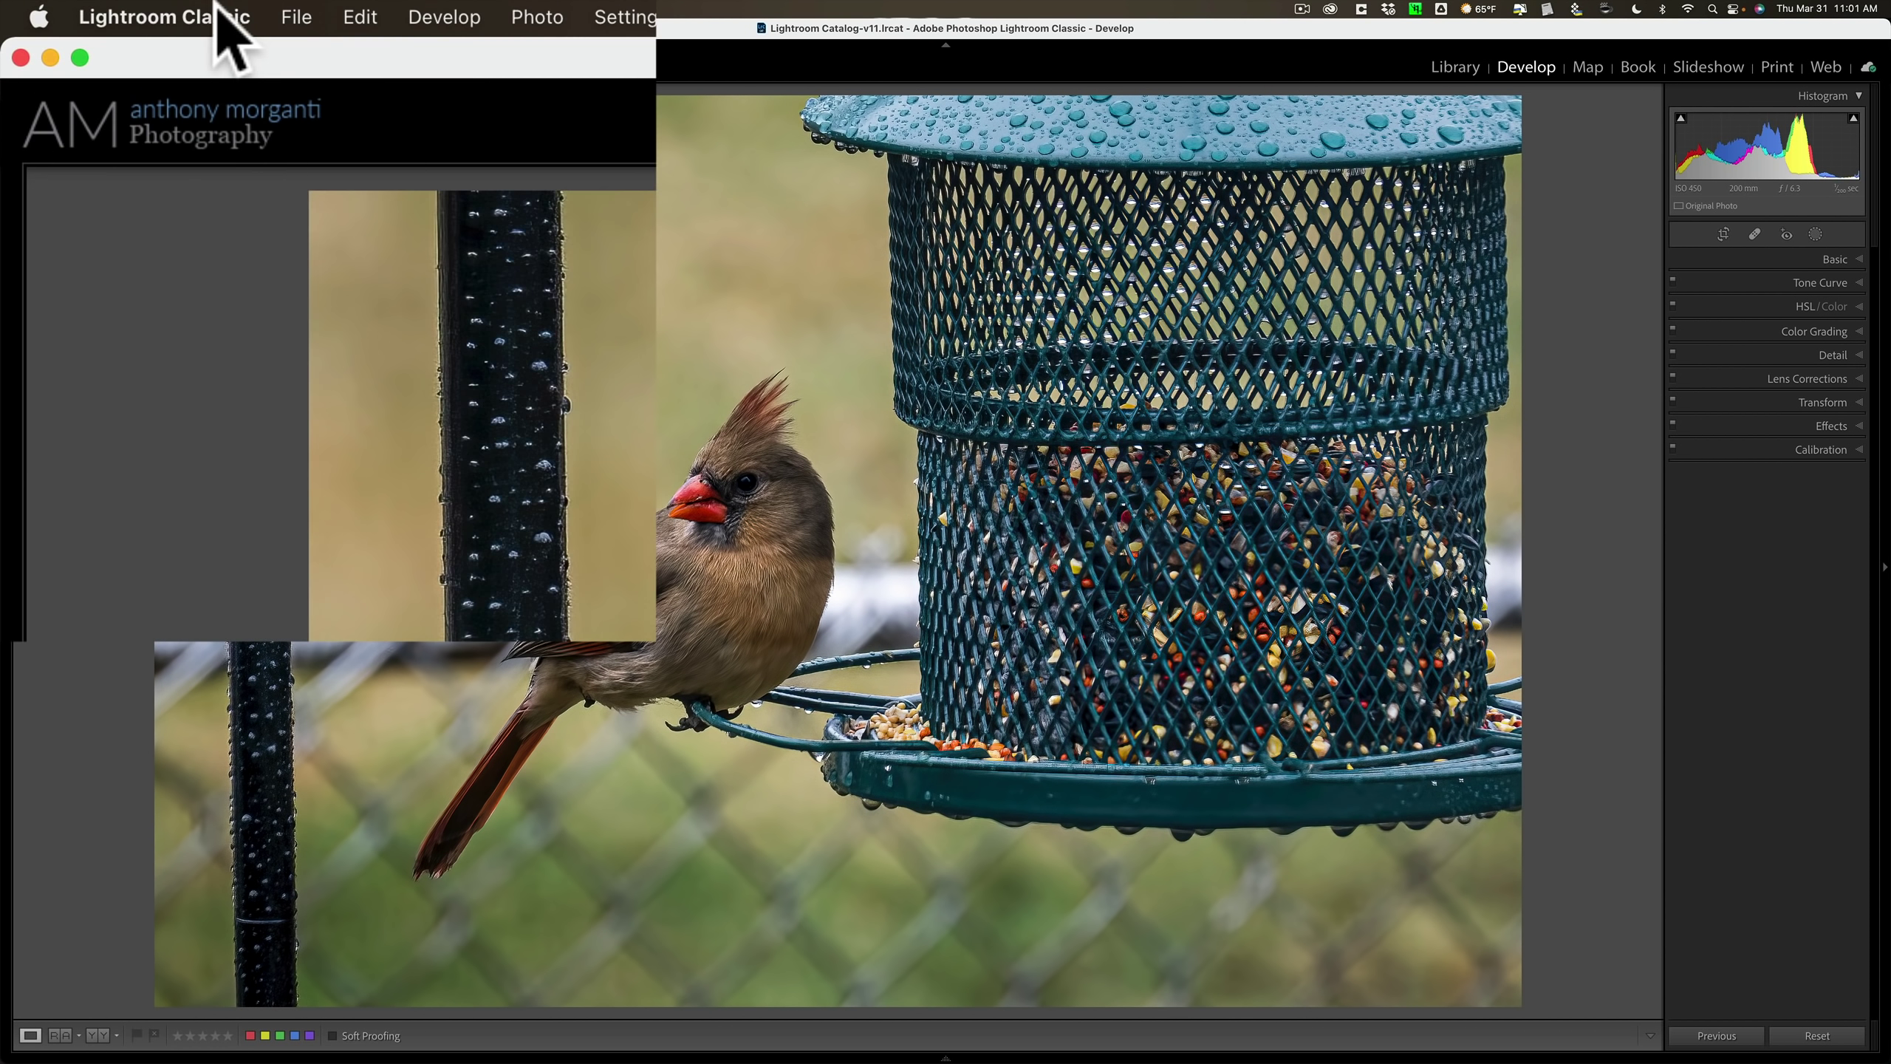
Step: Open Catalog Settings from the Lightroom Classic menu to see the weekly backup schedule
left_click(105, 8)
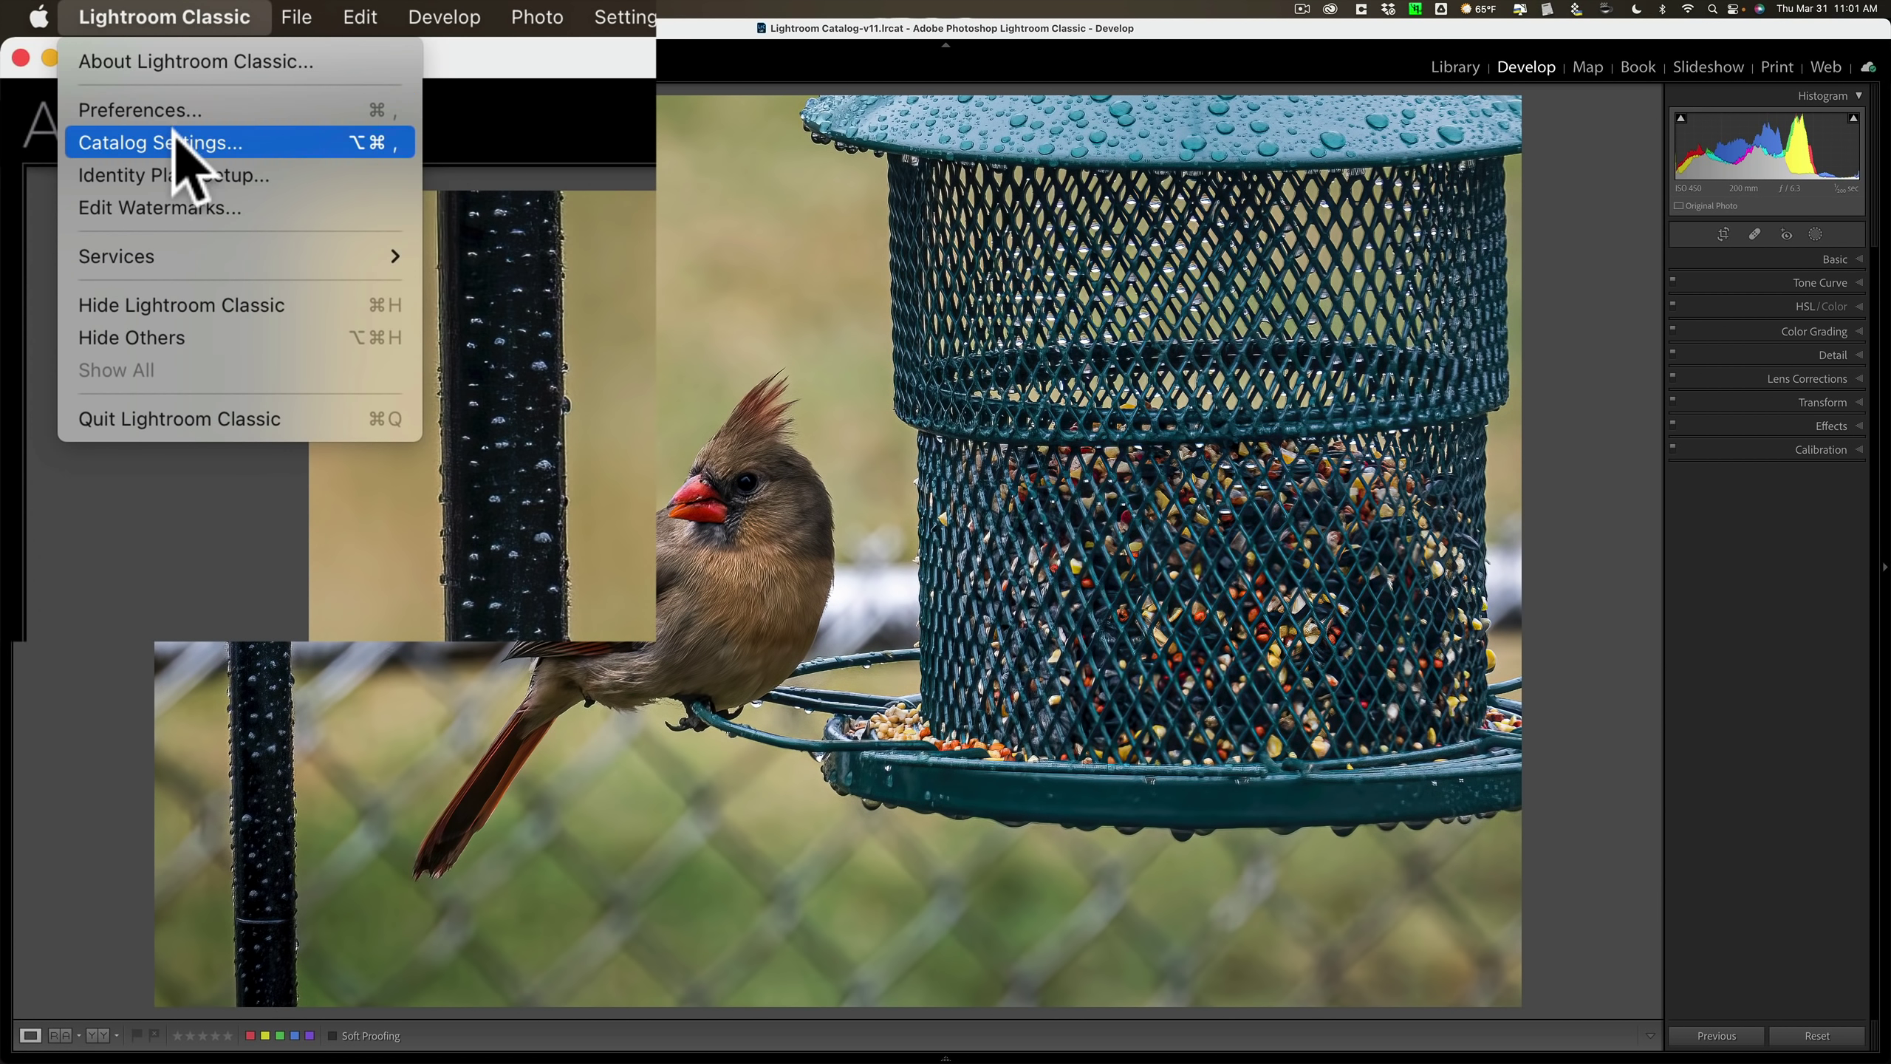
left_click(177, 144)
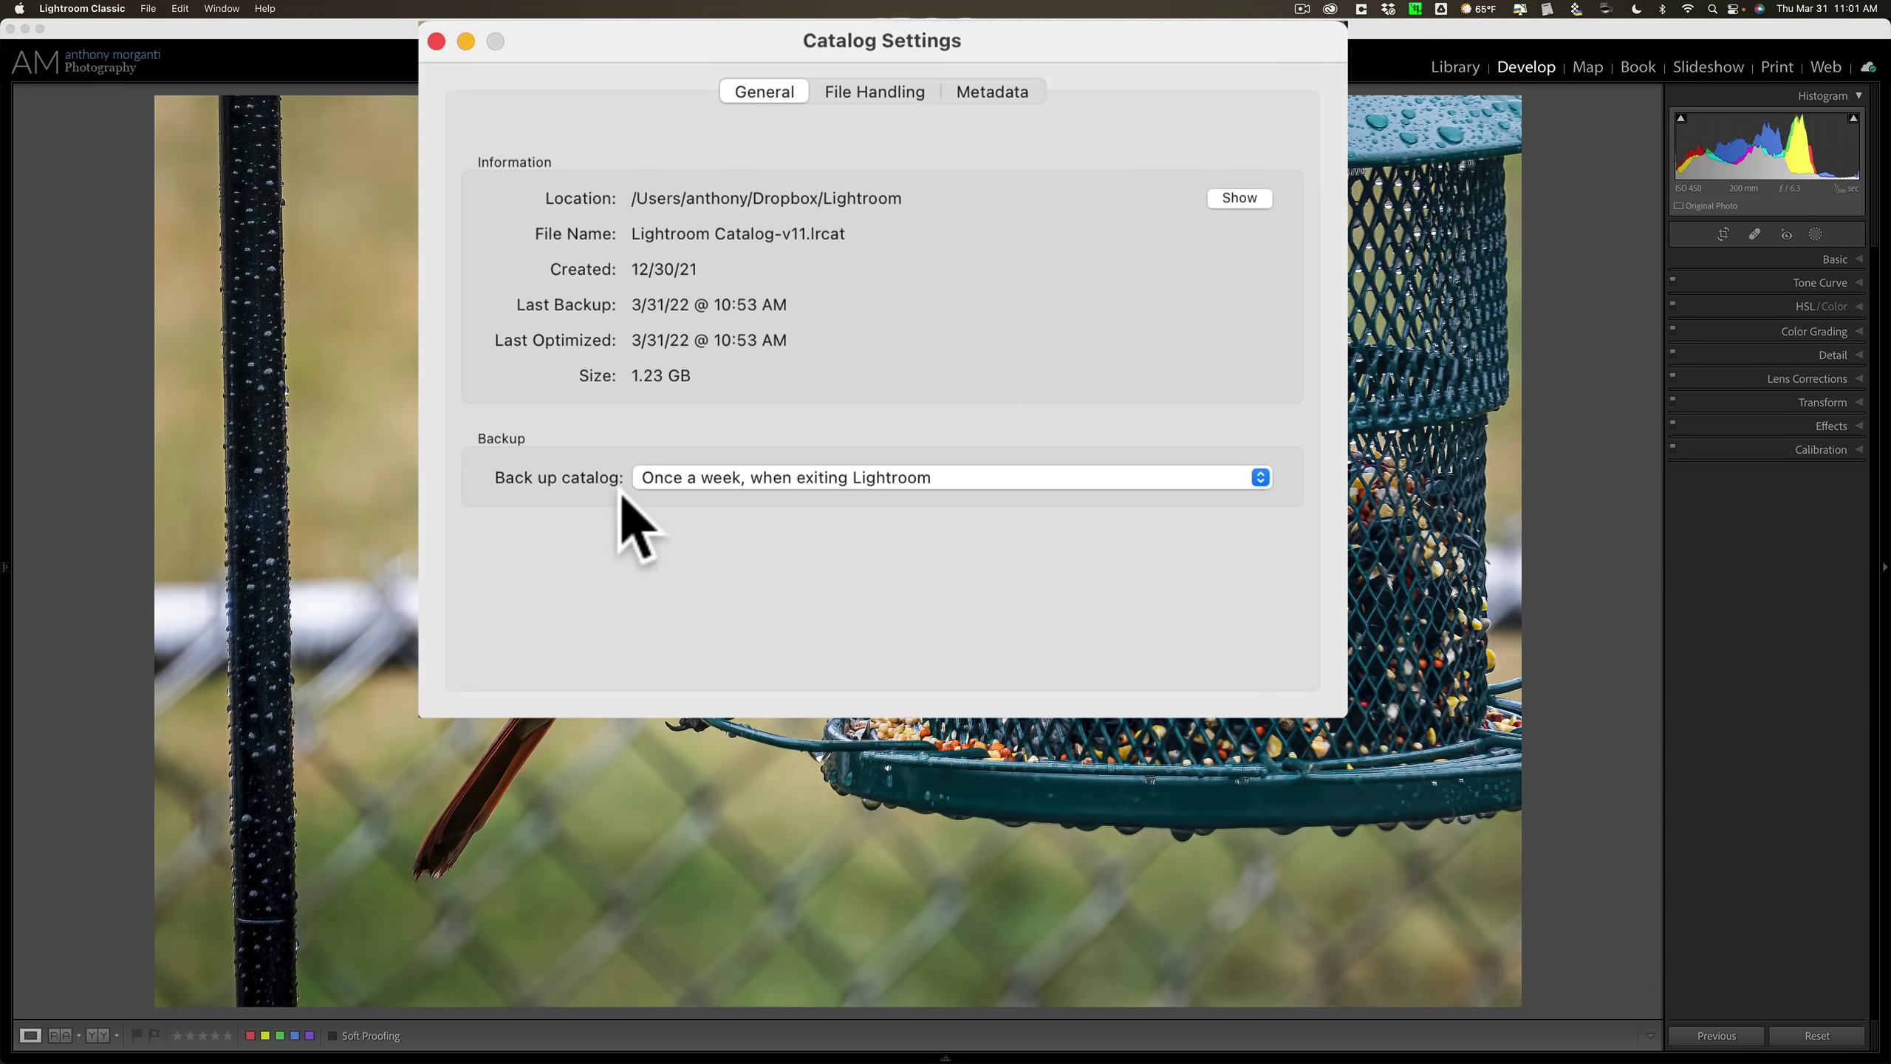
Step: Change the catalog backup frequency from once a week to 'When Lightroom next exits'
left_click(908, 481)
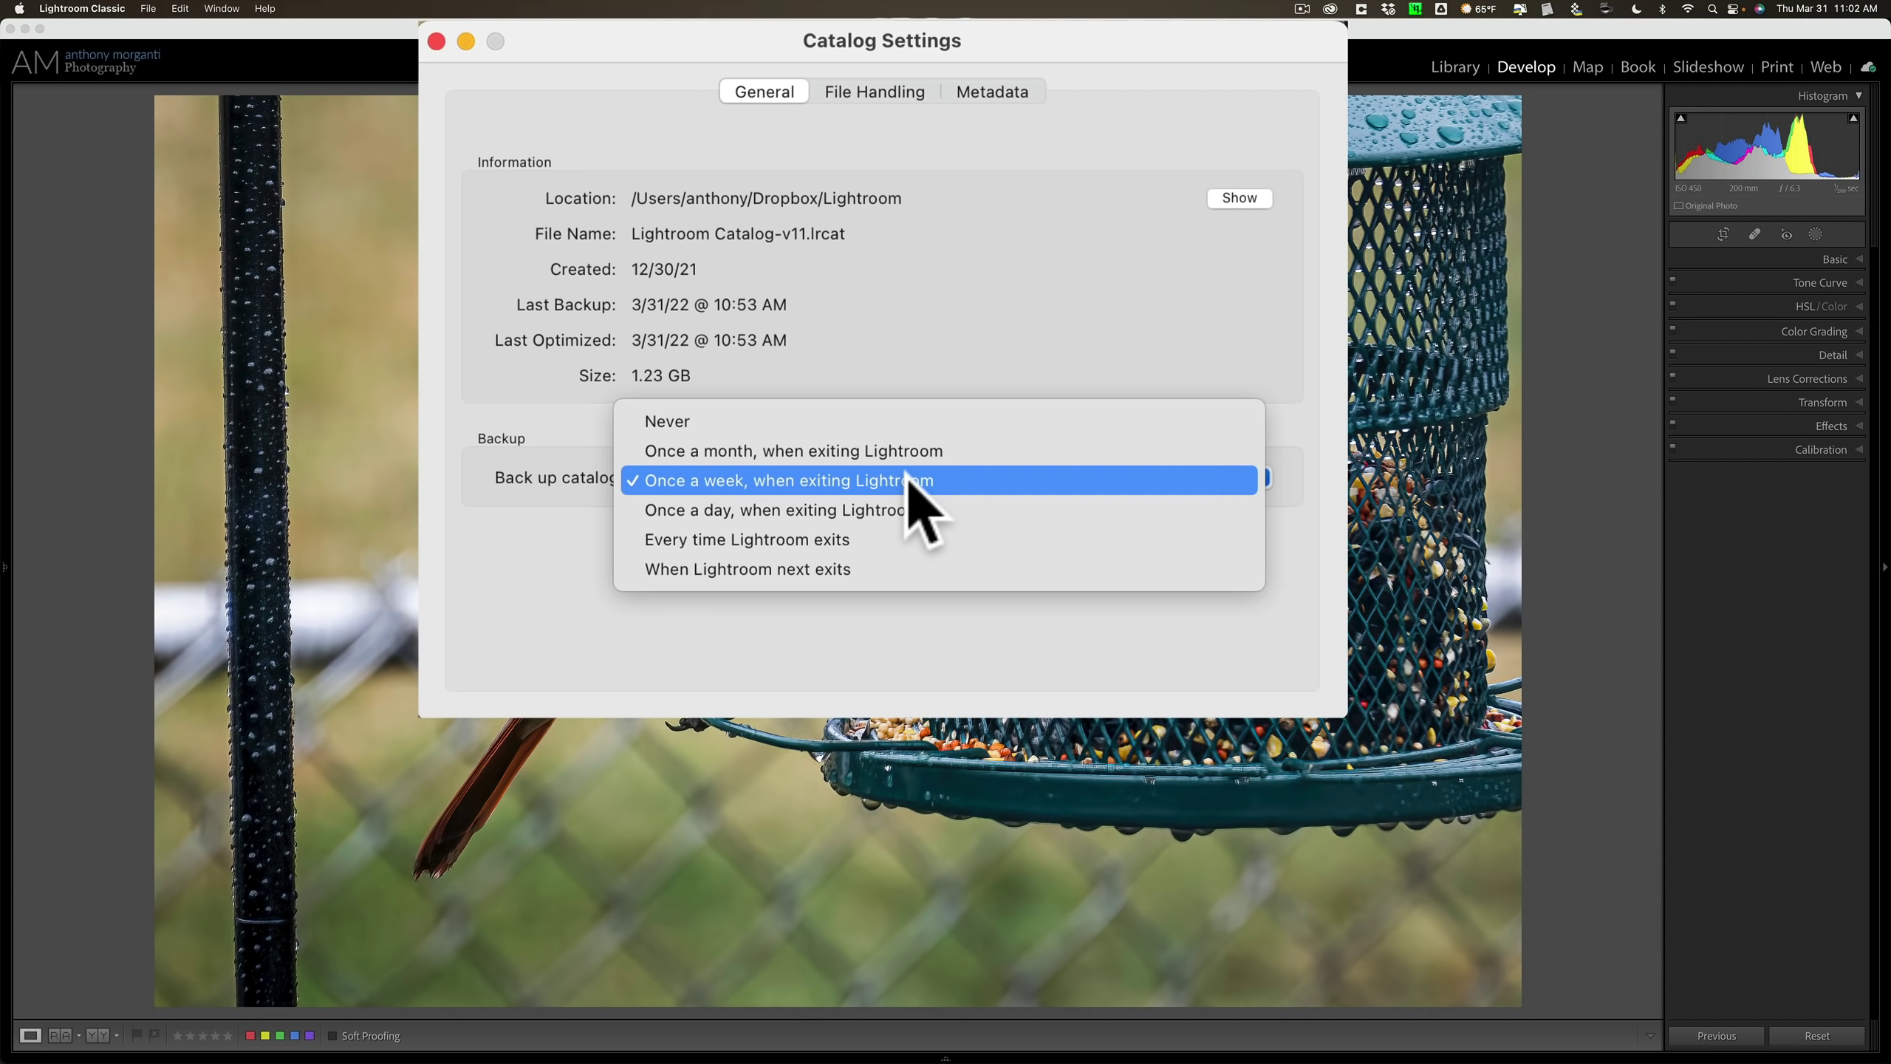
left_click(747, 568)
Step: Close Catalog Settings and quit Lightroom Classic to bring up the Back Up Catalog prompt
left_click(437, 41)
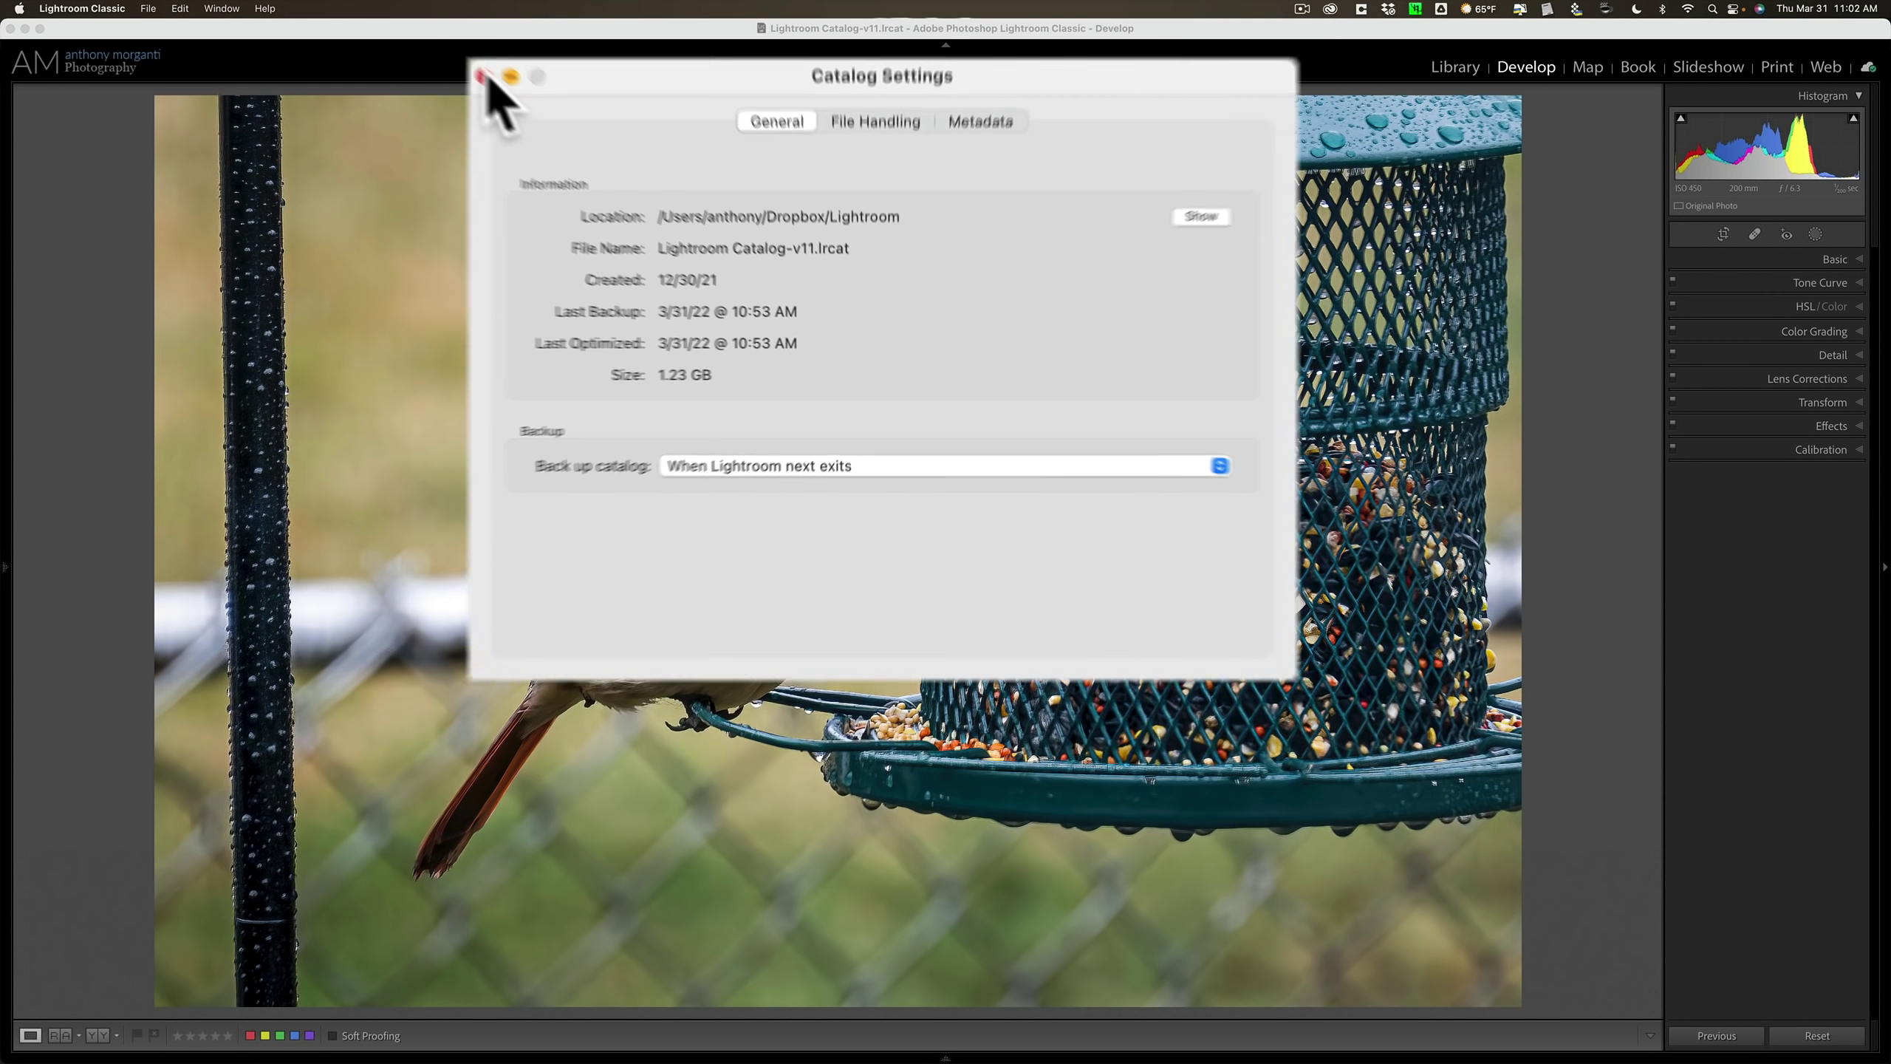
left_click(662, 206)
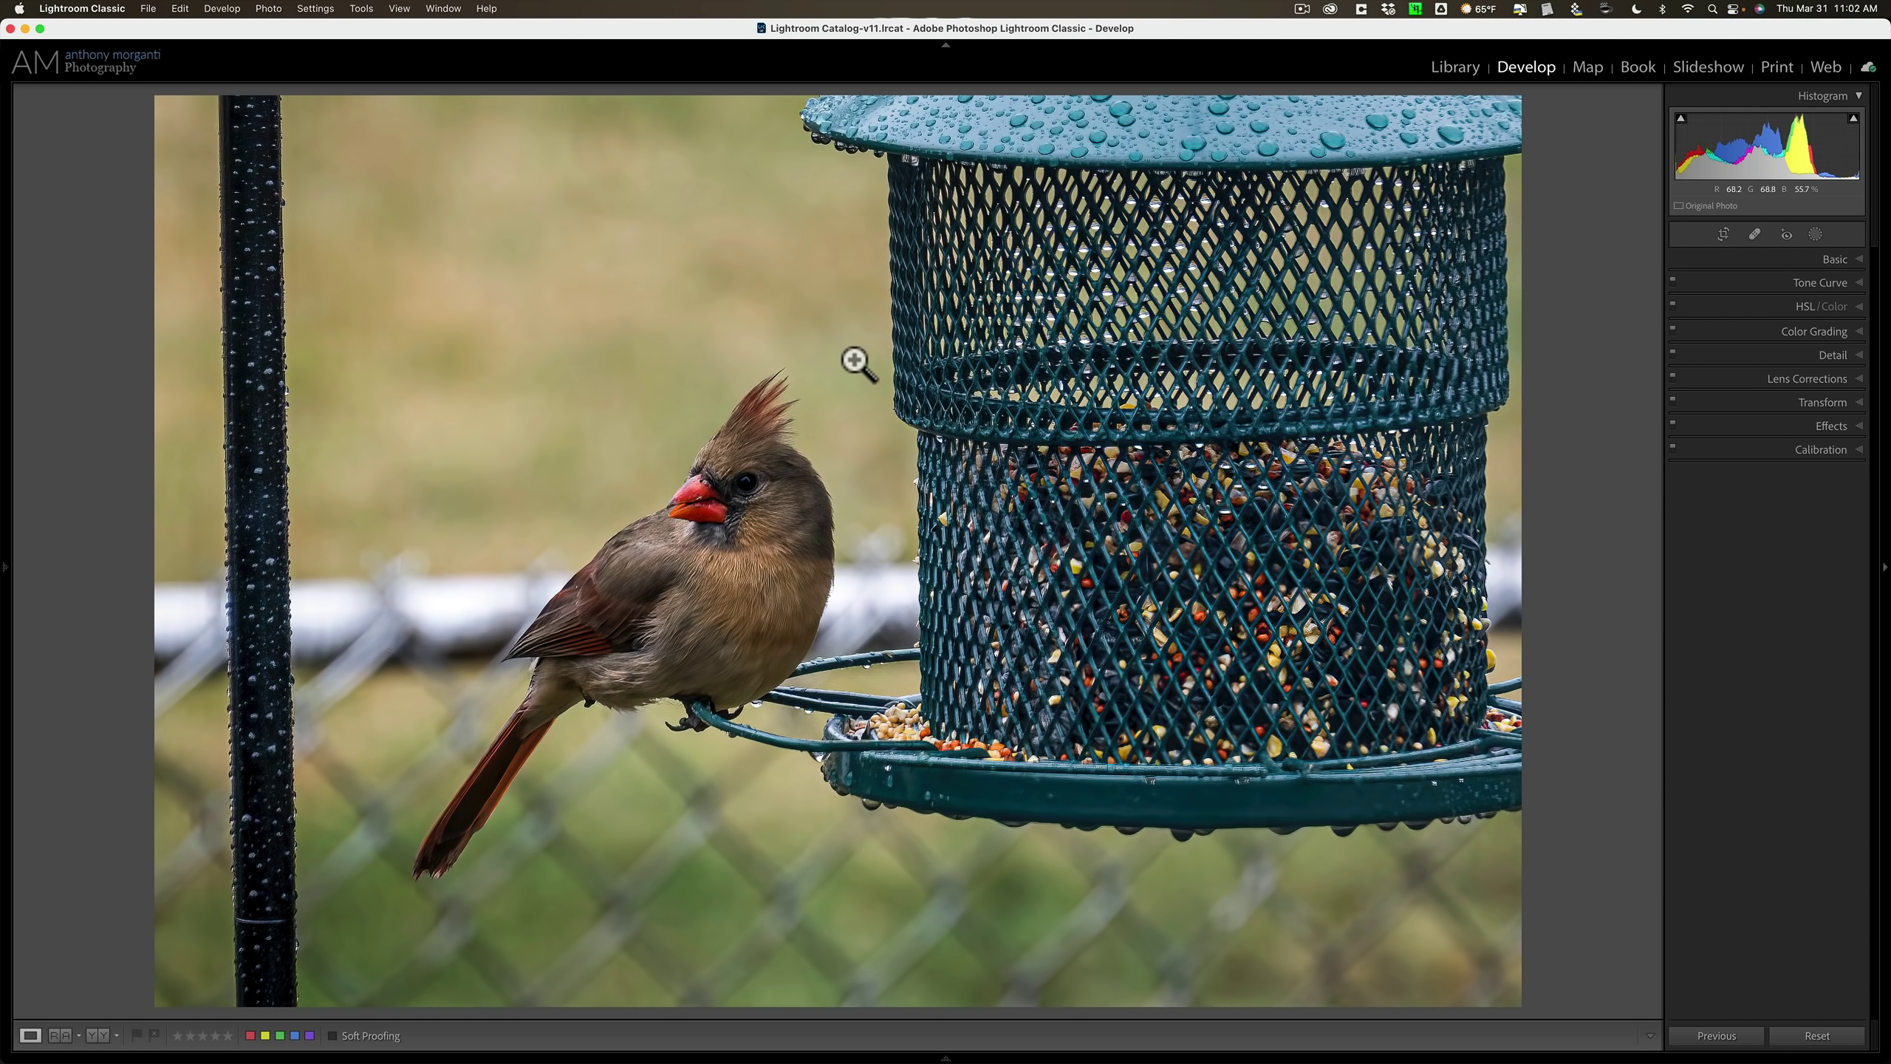
left_click(123, 9)
left_click(113, 211)
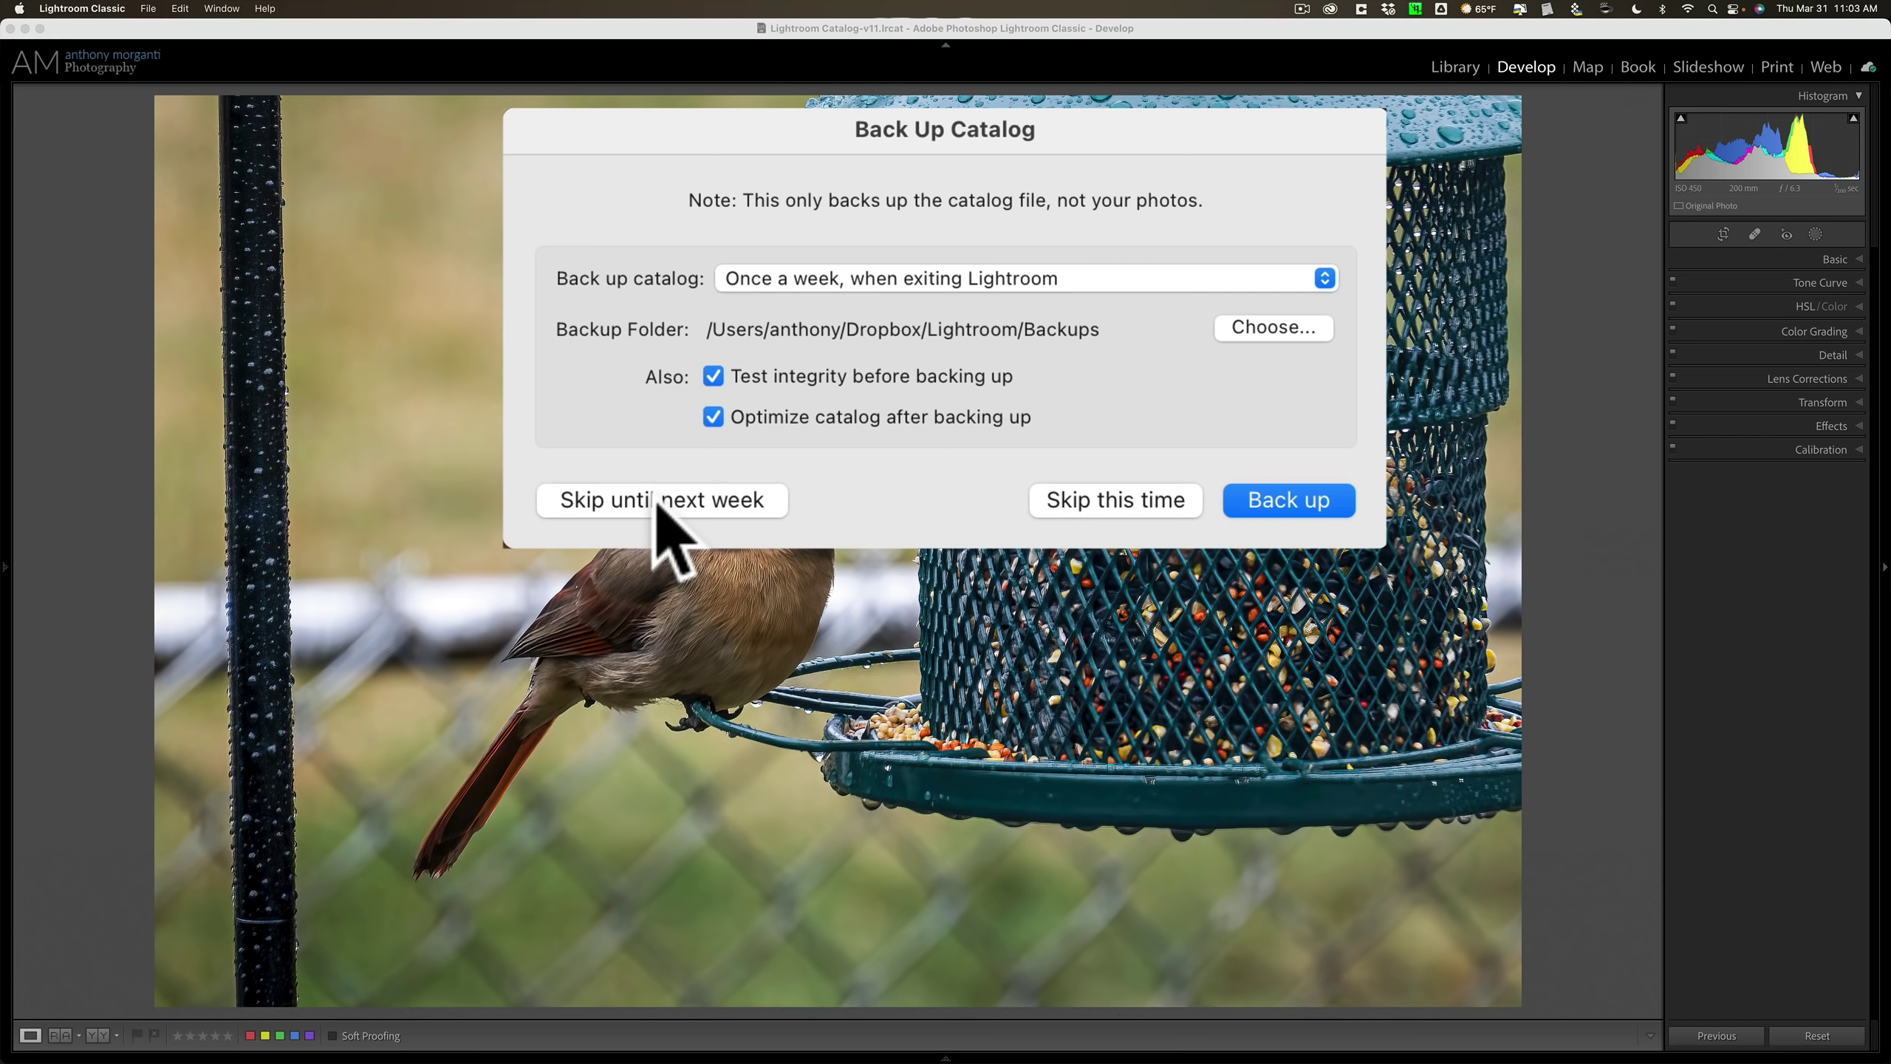
left_click(711, 416)
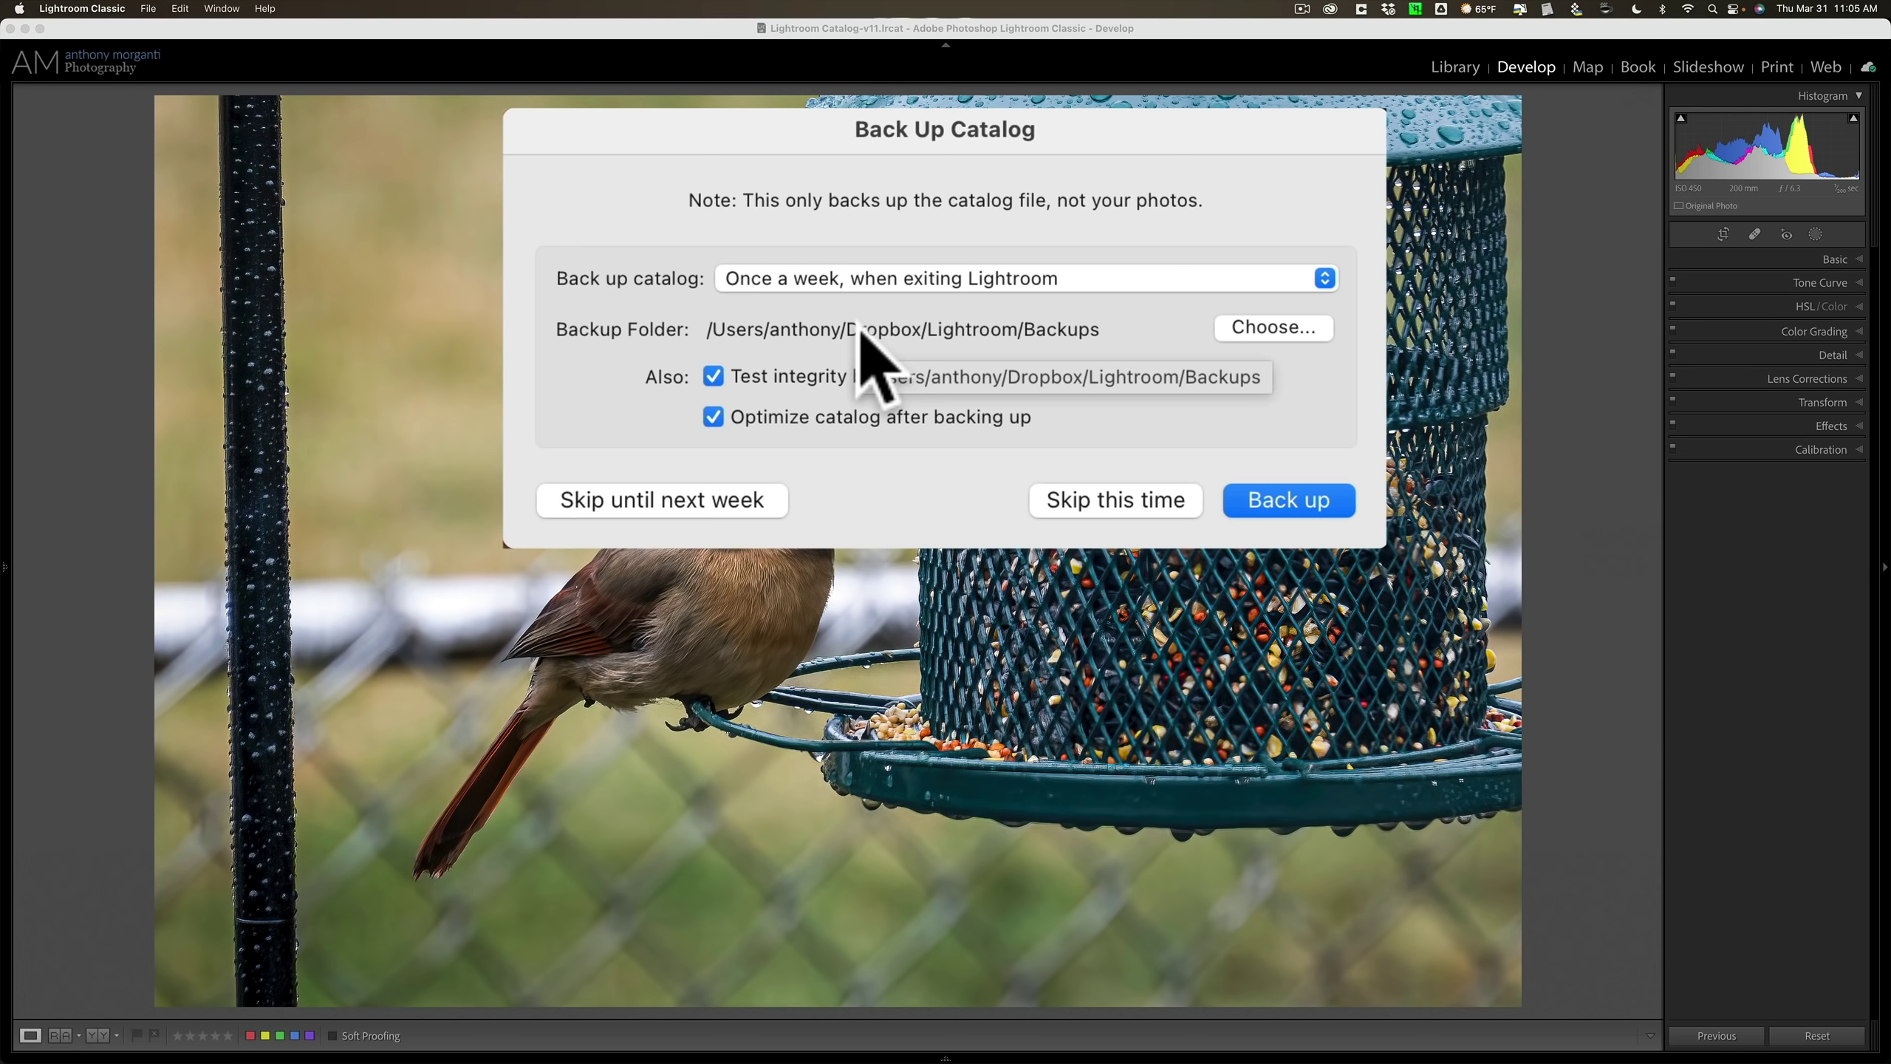
Step: Begin choosing a new backup folder and navigate to the Dropbox location
left_click(1300, 328)
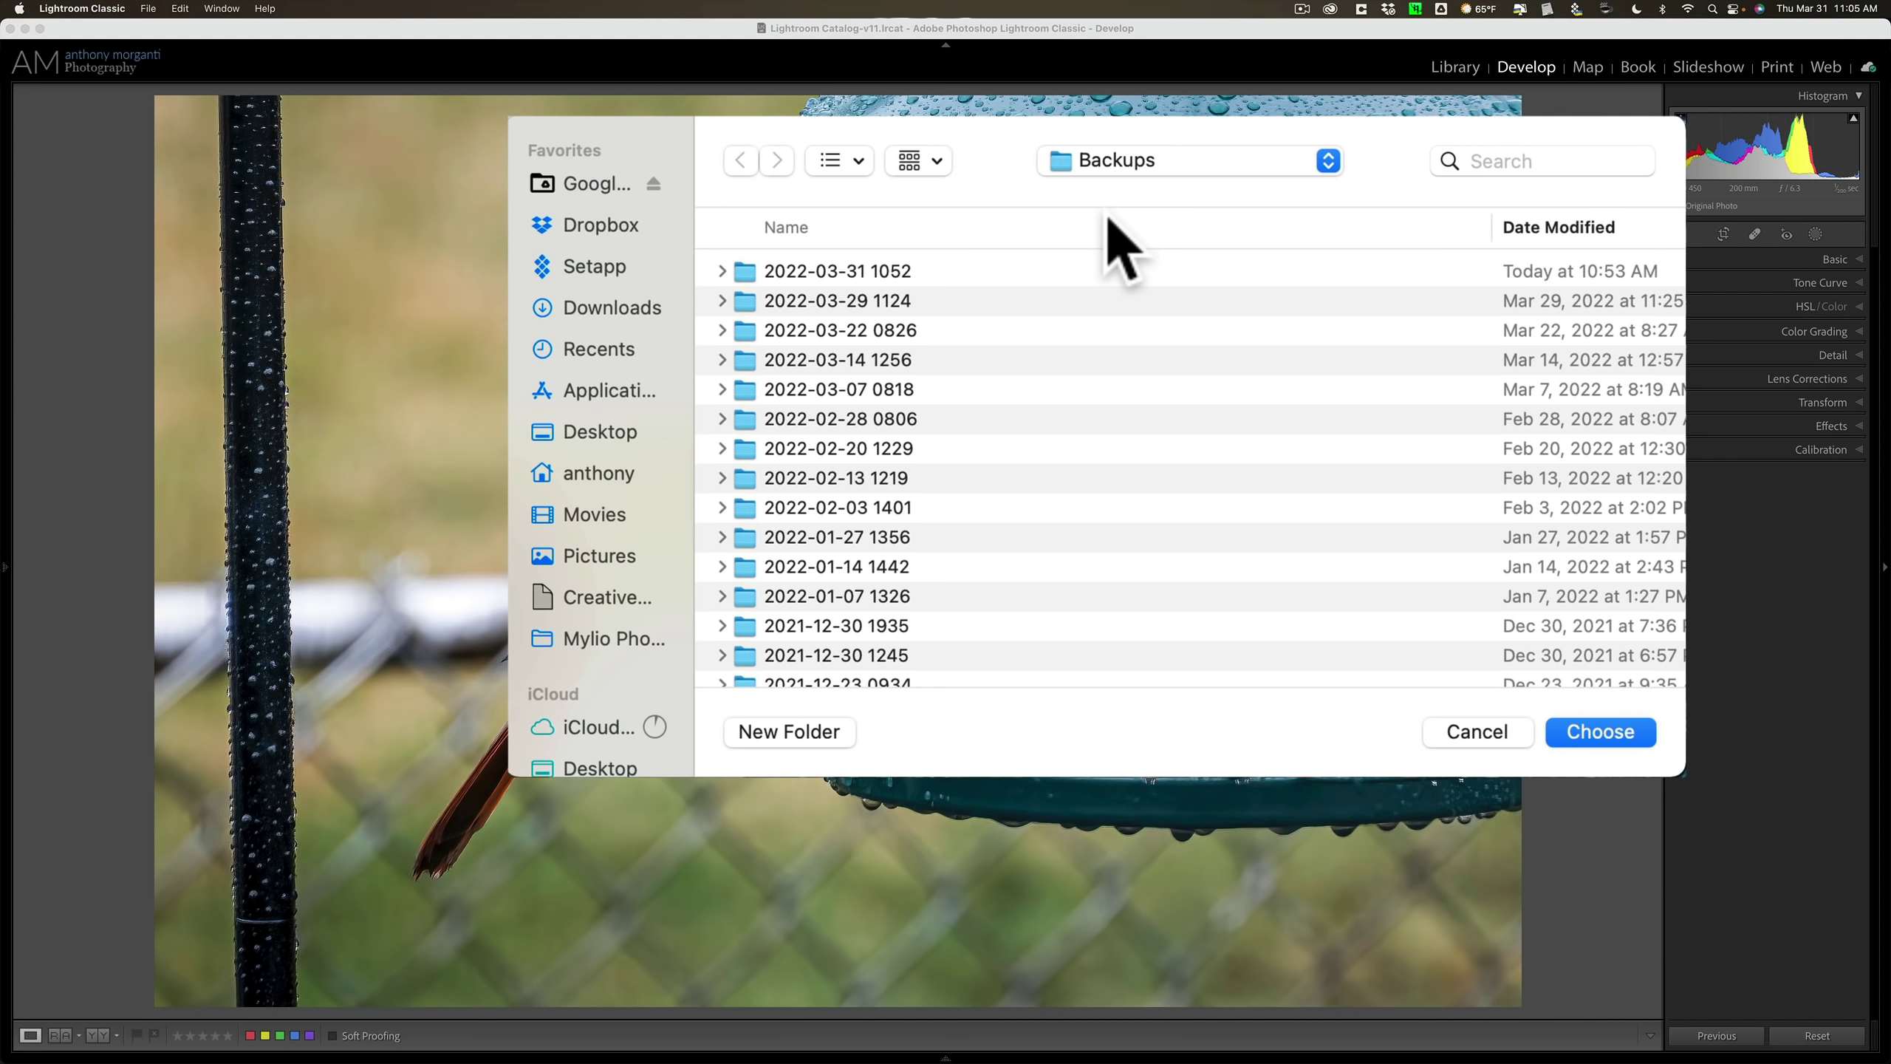
scroll(1005, 260, "right", 1)
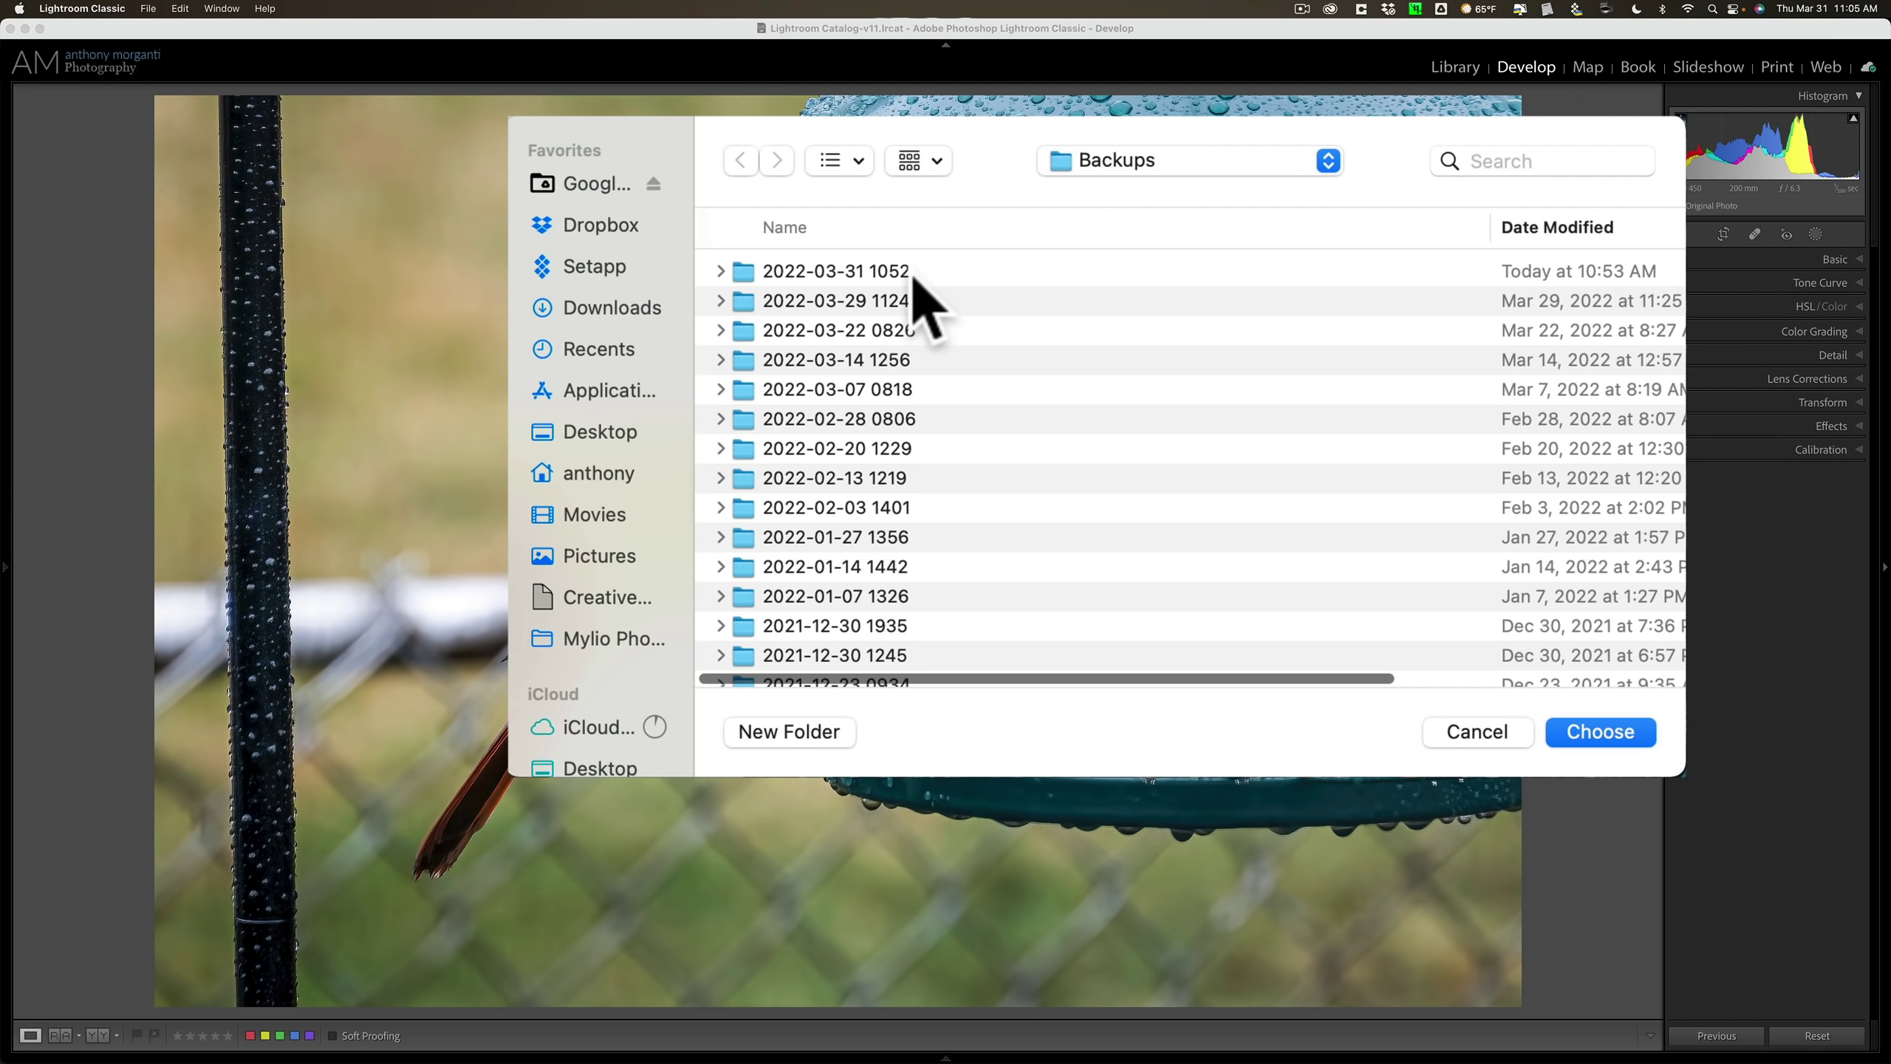
left_click(599, 227)
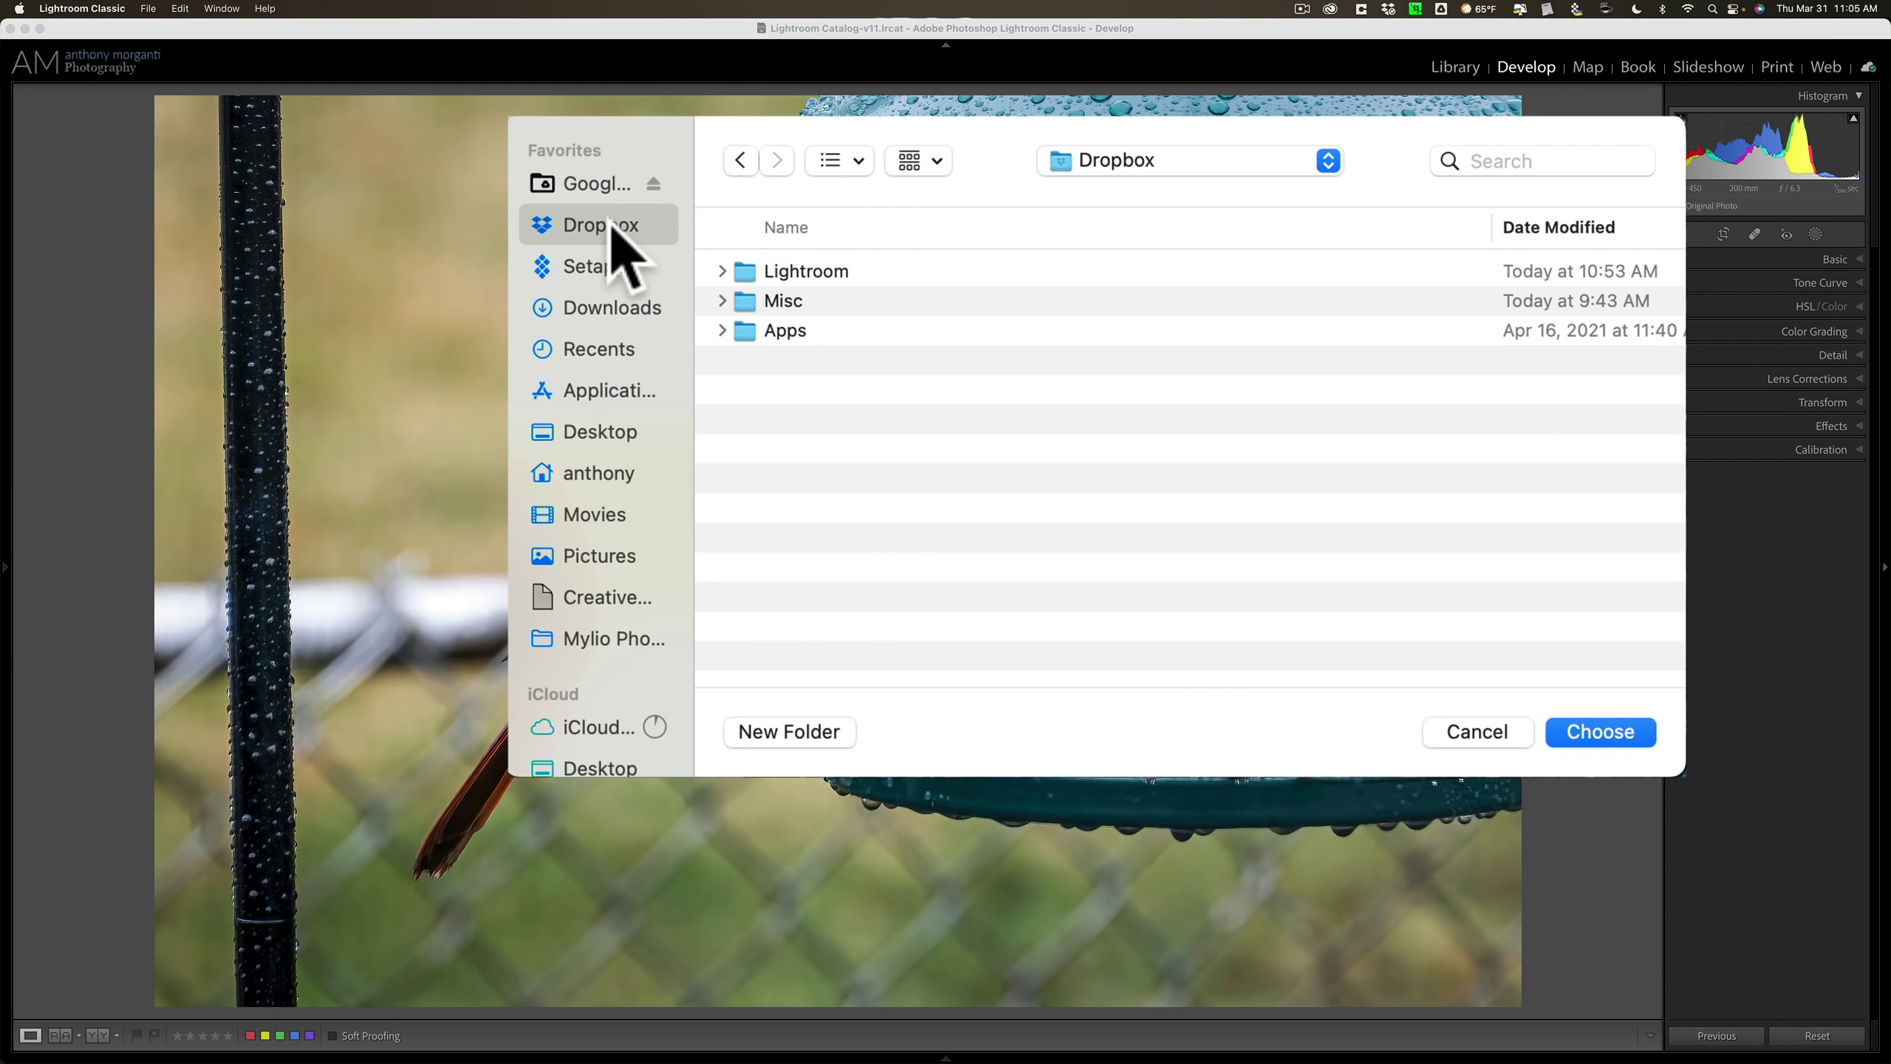
Step: Open Dropbox's Lightroom folder to show the catalog files, Backups, Plugins and Lightroom Settings
double_click(771, 274)
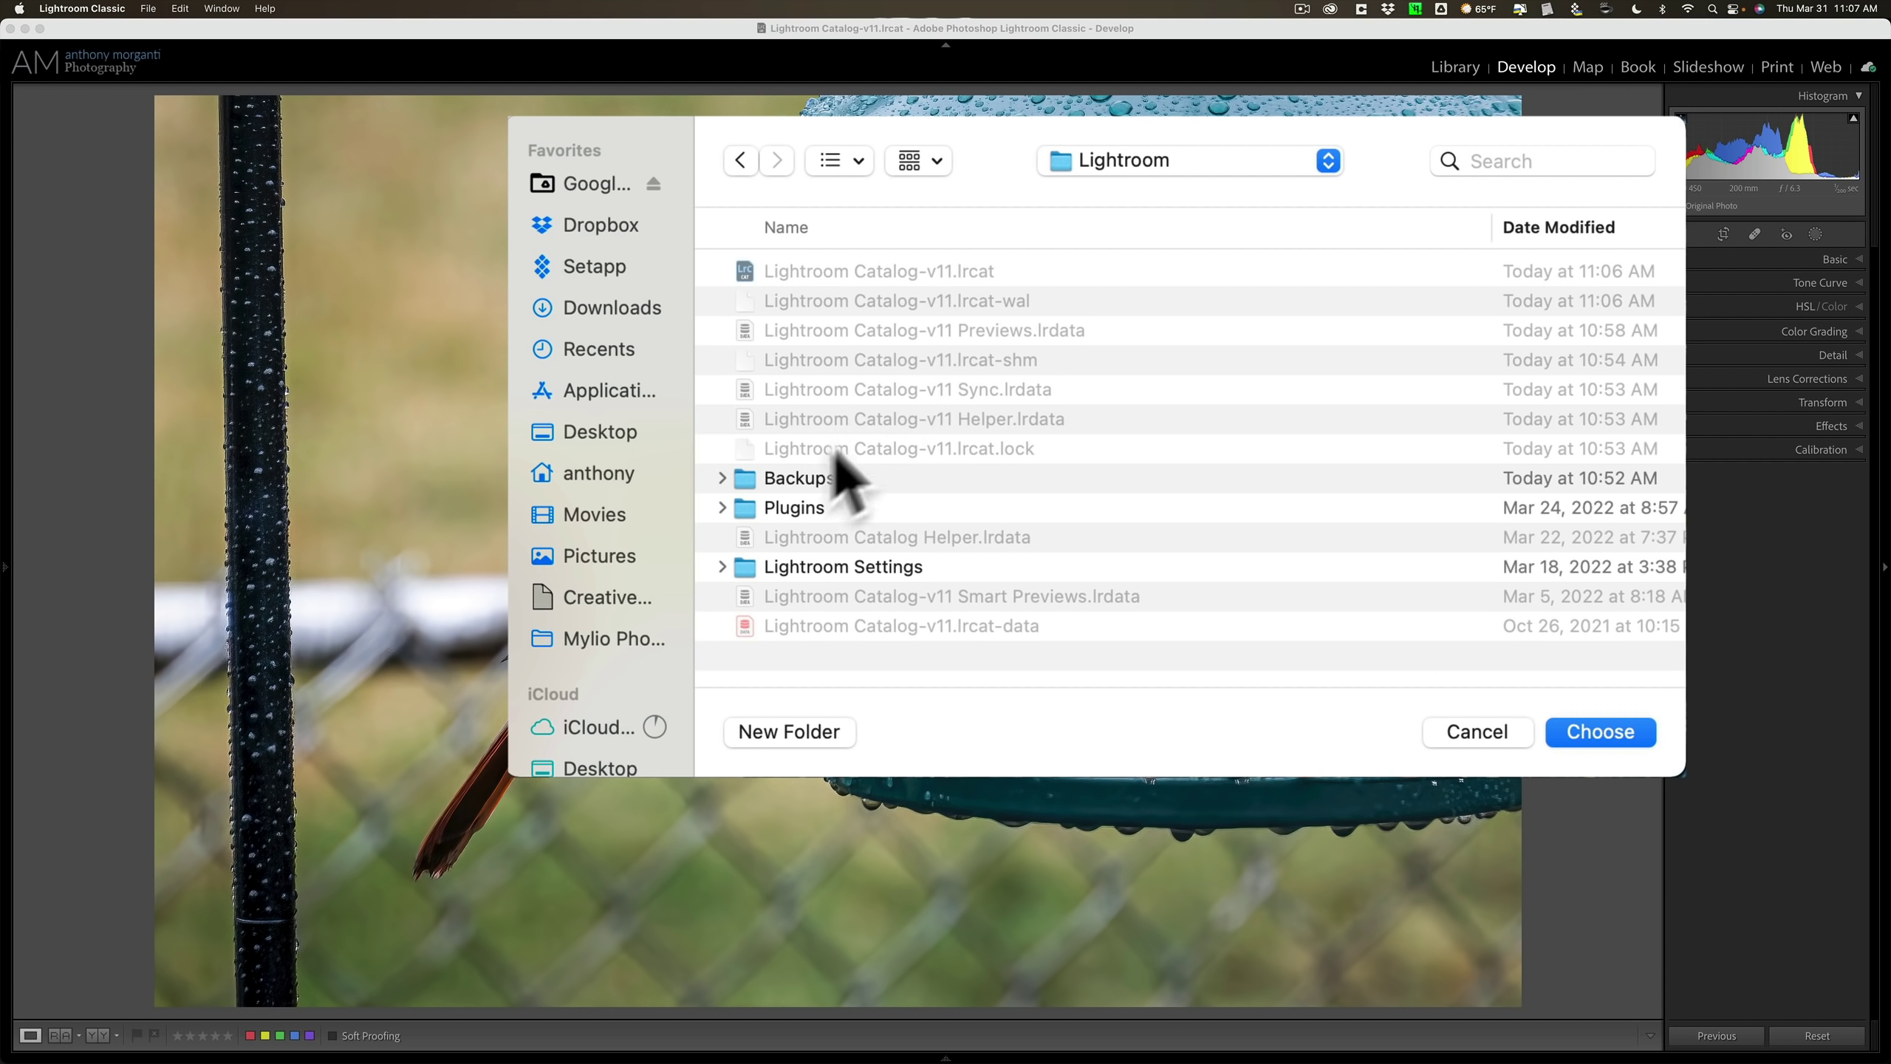
Step: Open the Backups folder and scroll through its dated catalog backups
double_click(799, 484)
scroll(1002, 511, "down", 5)
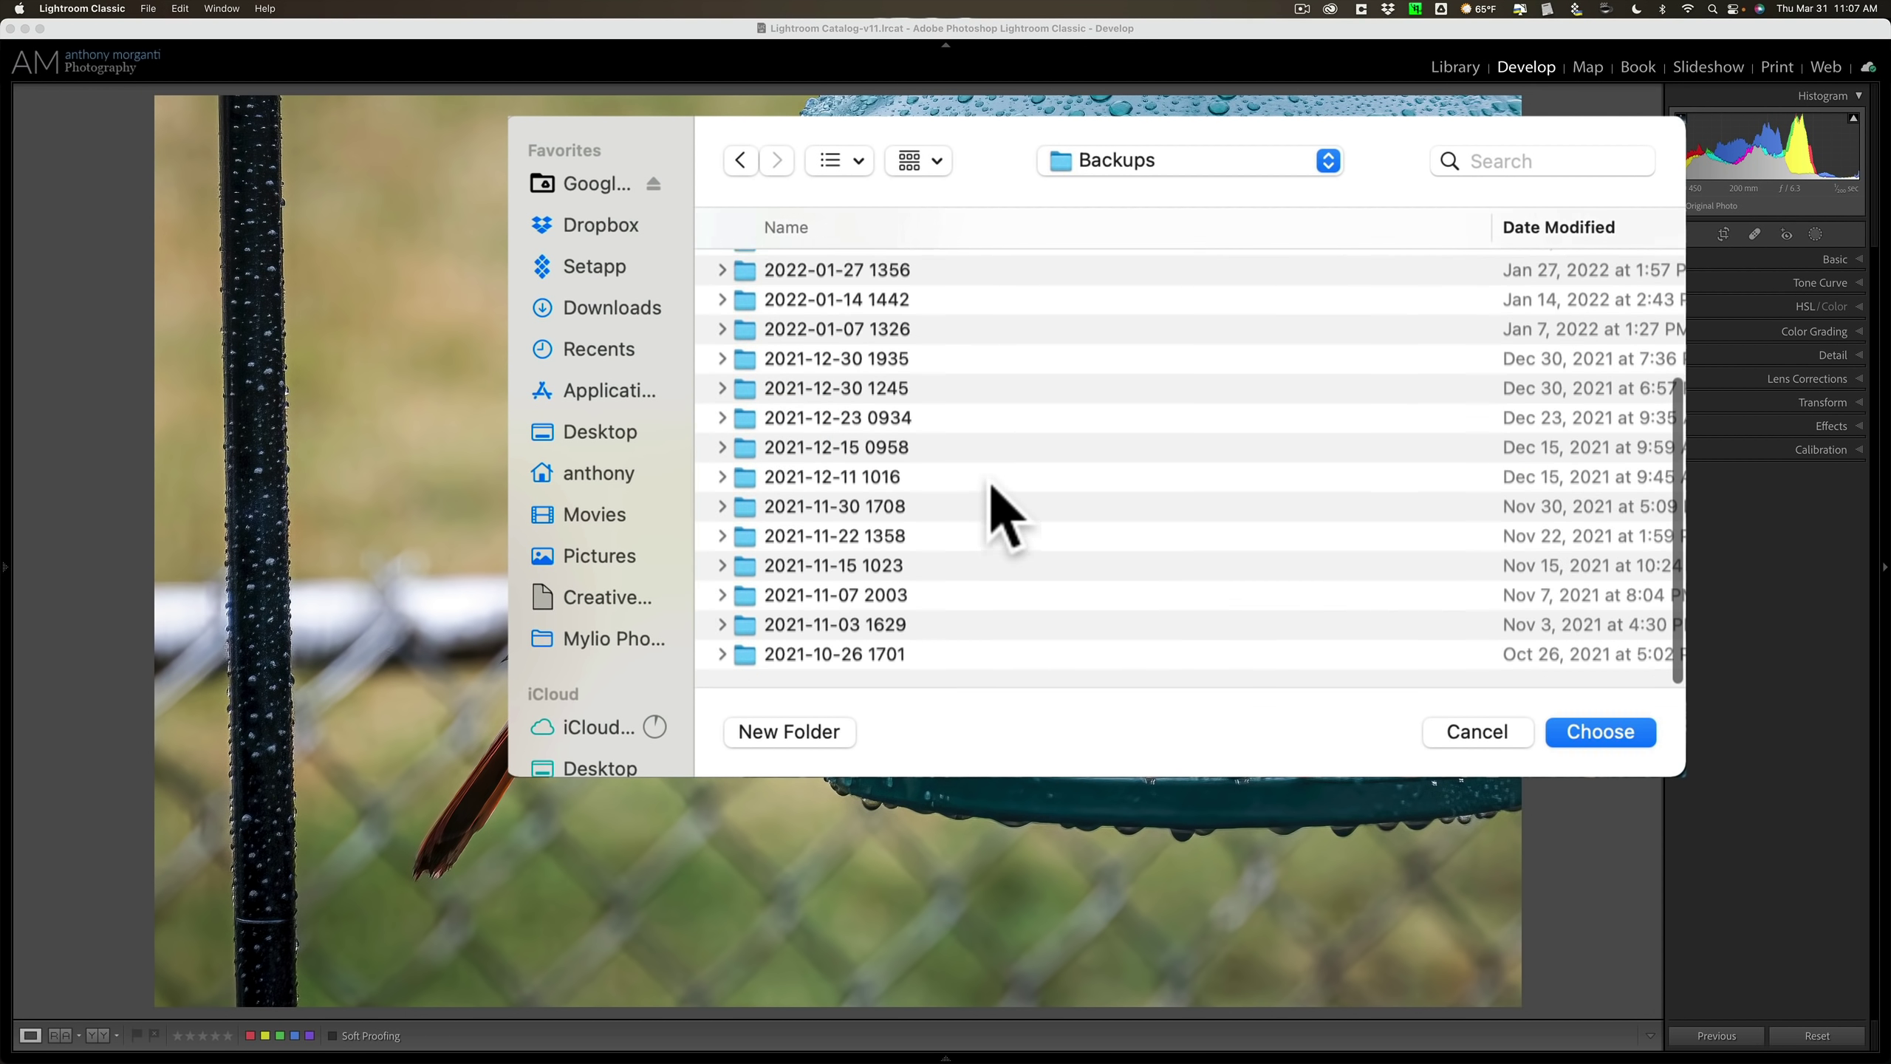
scroll(1001, 514, "up", 5)
scroll(1002, 514, "down", 5)
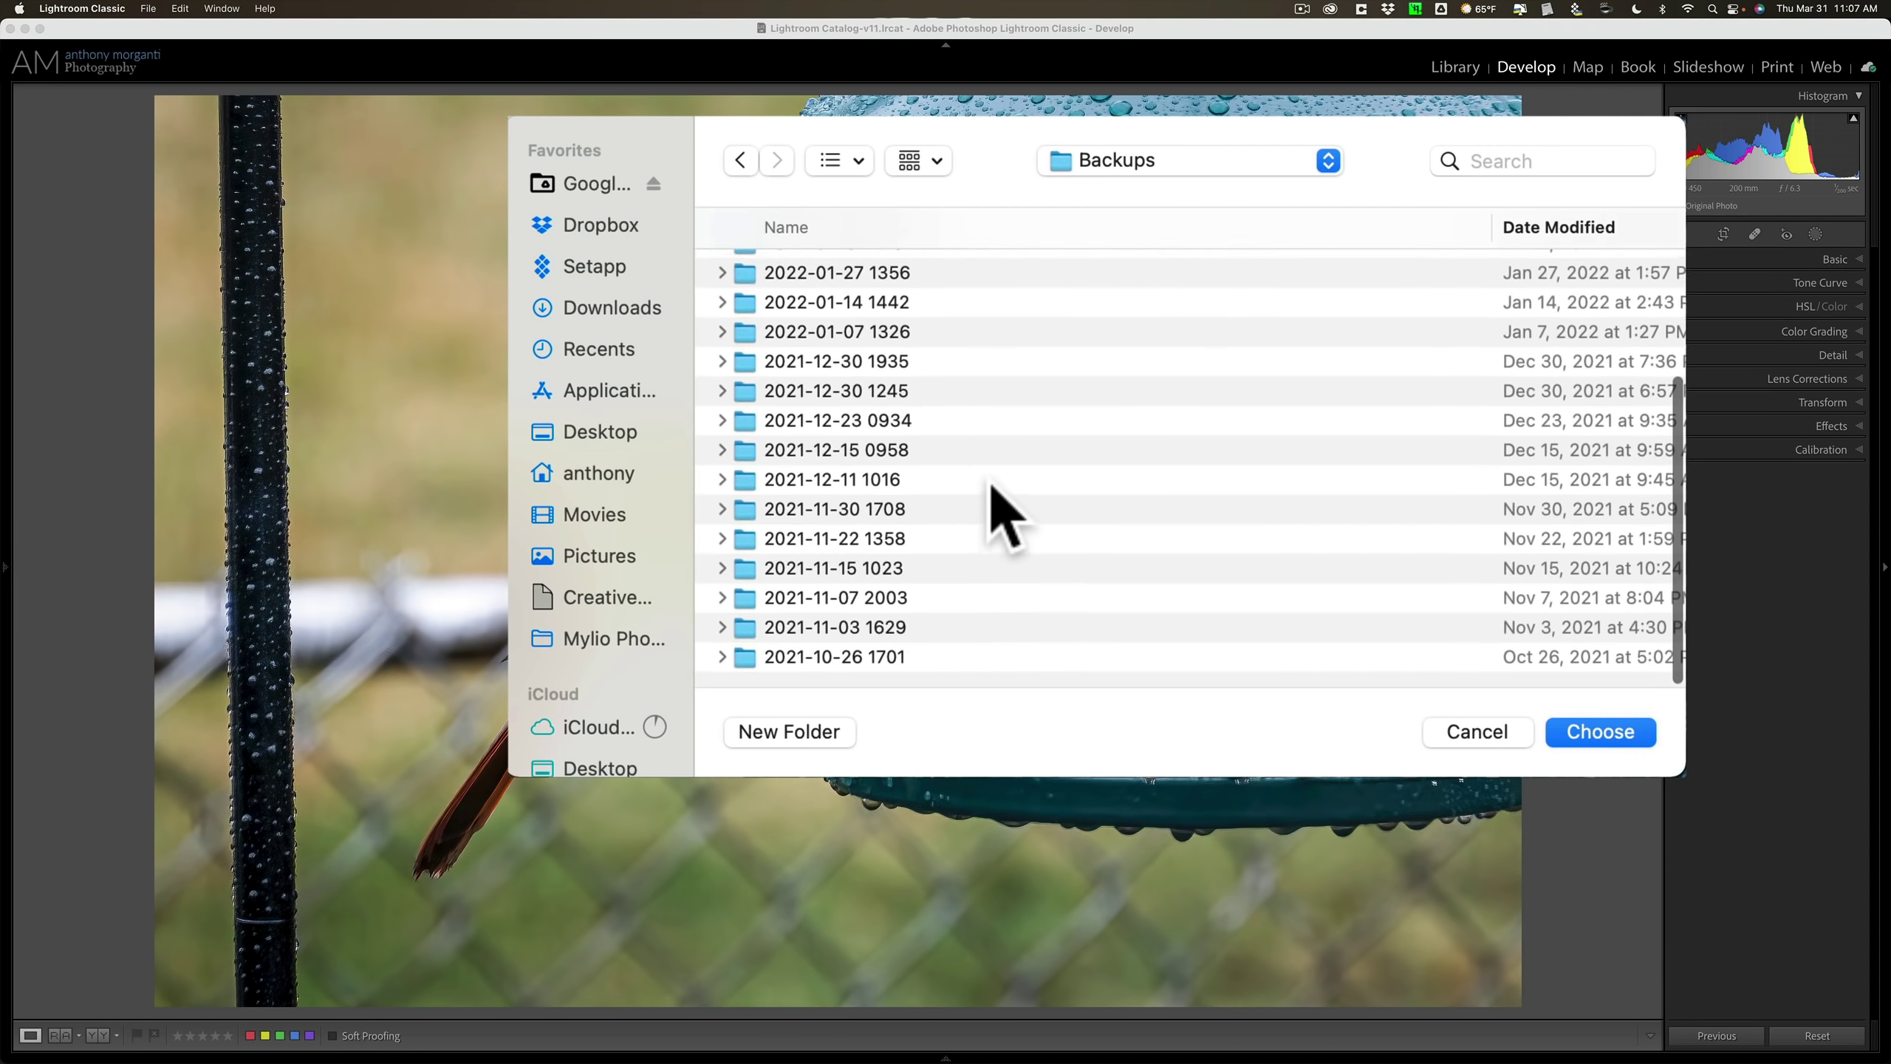
scroll(994, 507, "up", 5)
scroll(994, 507, "down", 2)
scroll(994, 506, "down", 3)
scroll(968, 500, "up", 5)
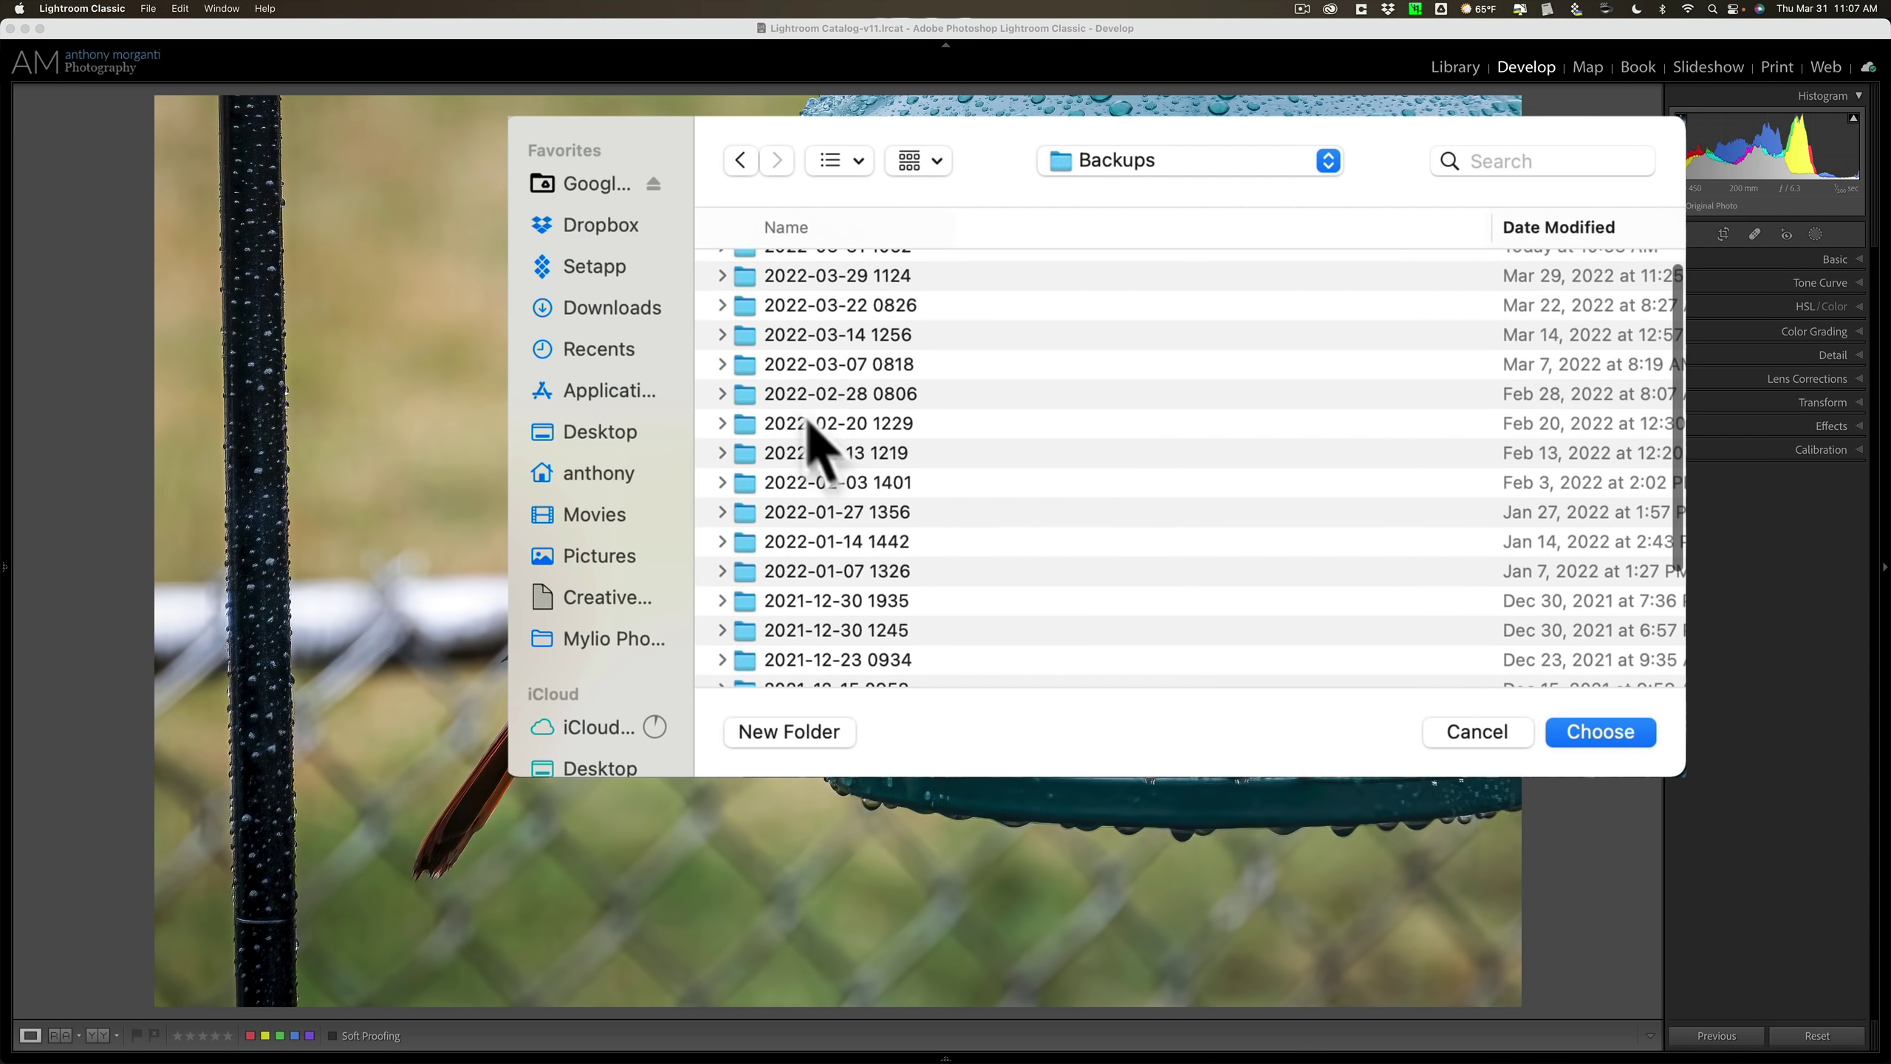
double_click(800, 365)
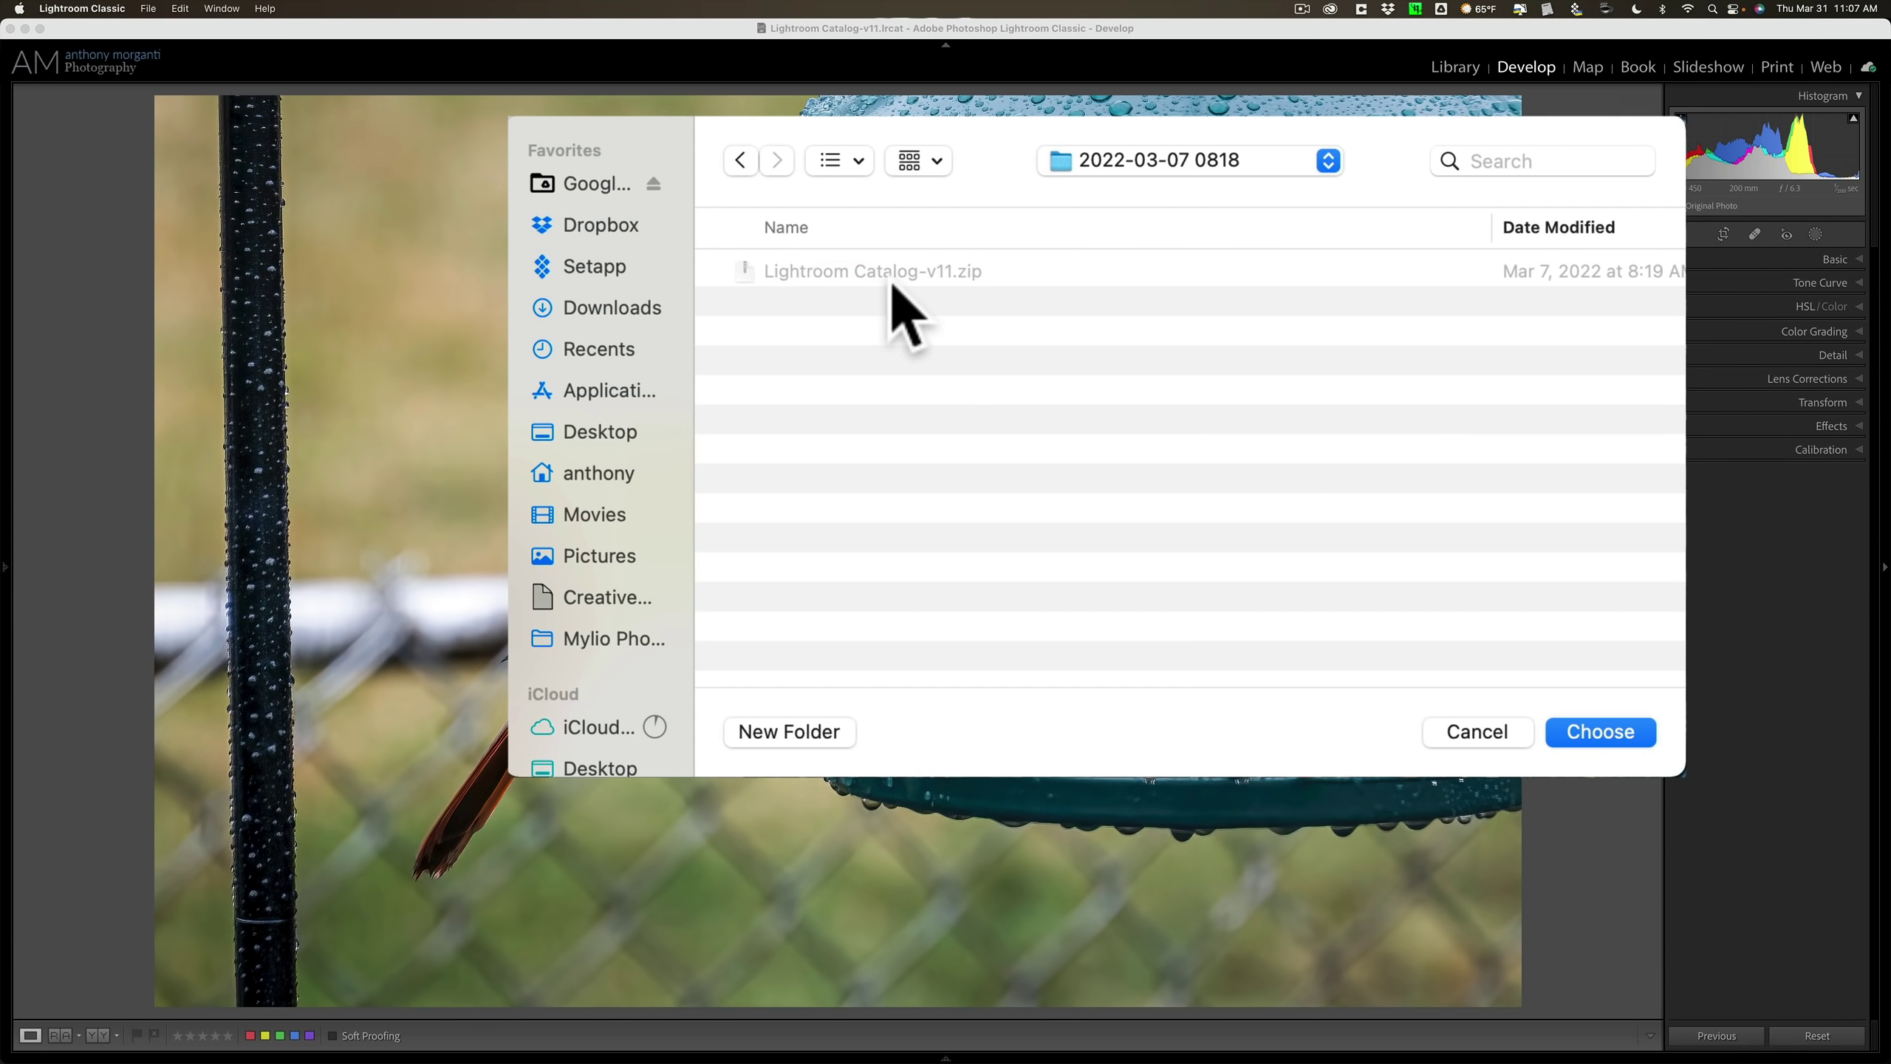
scroll(1571, 354, "right", 5)
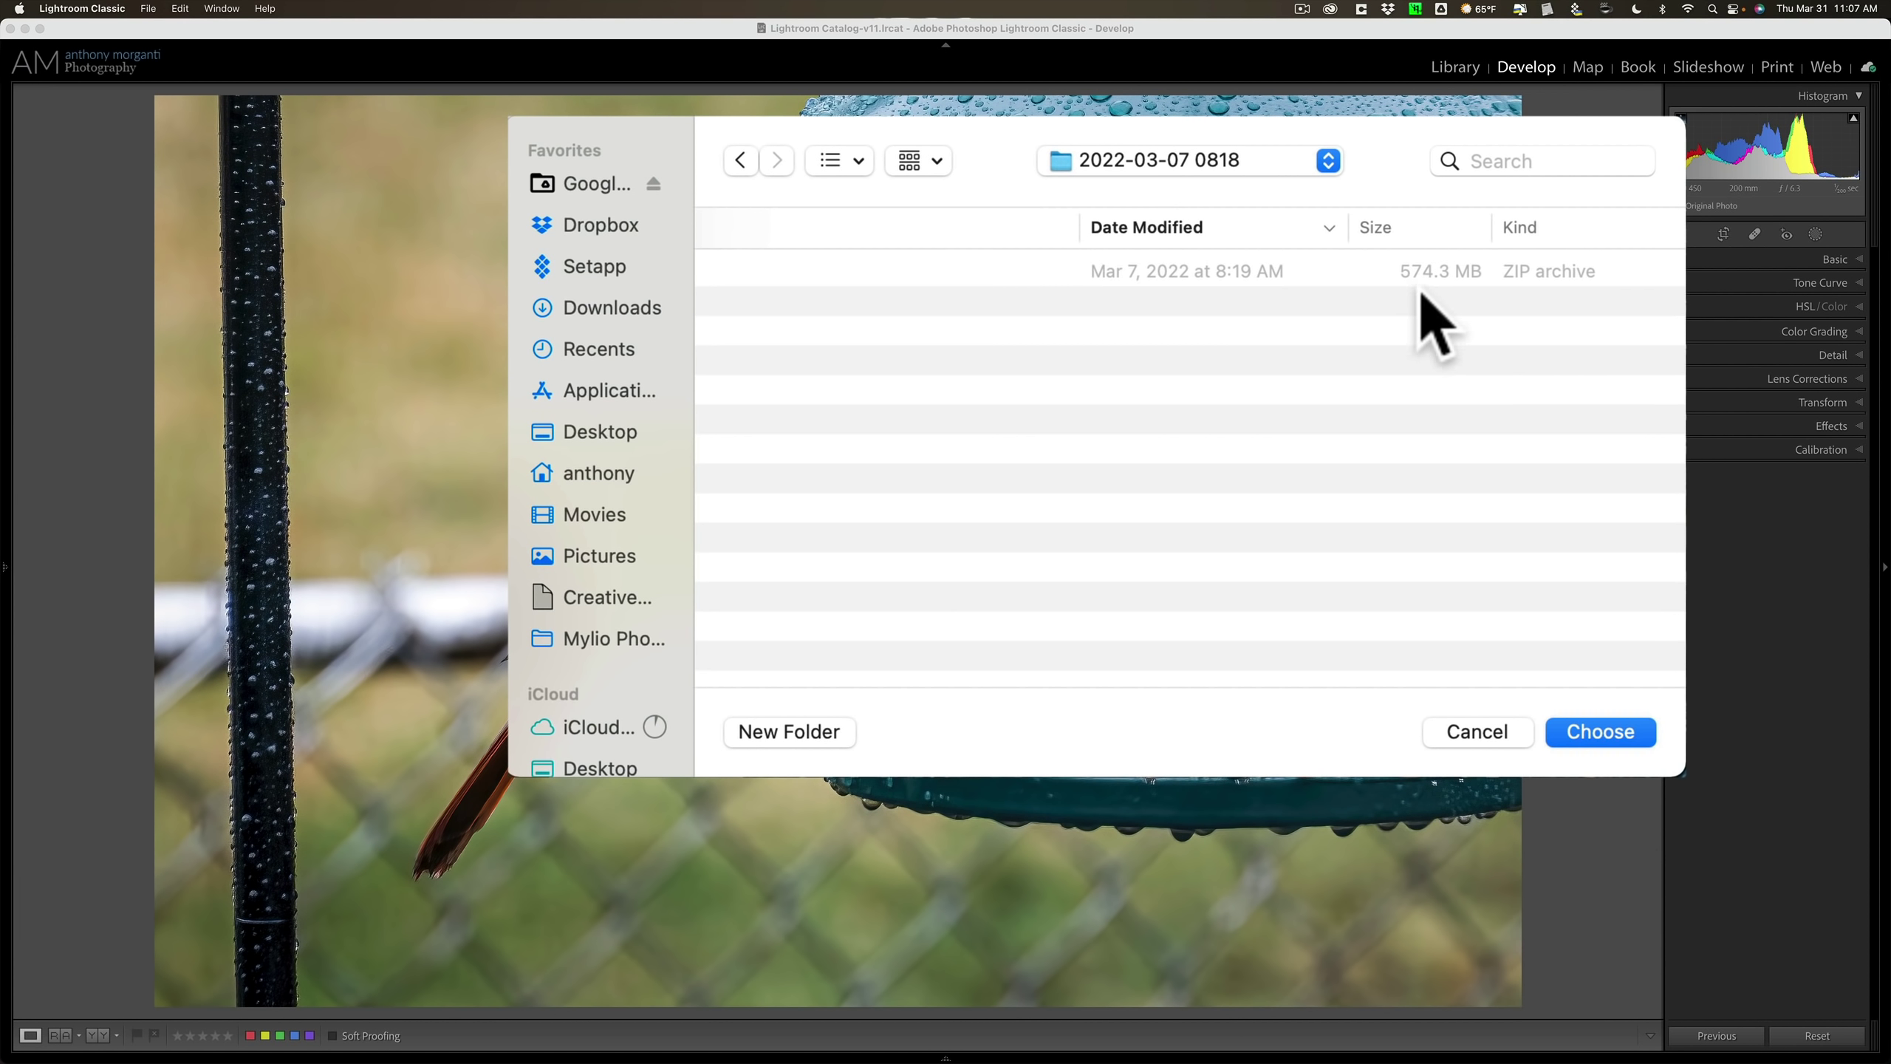
scroll(1415, 313, "left", 5)
left_click(741, 160)
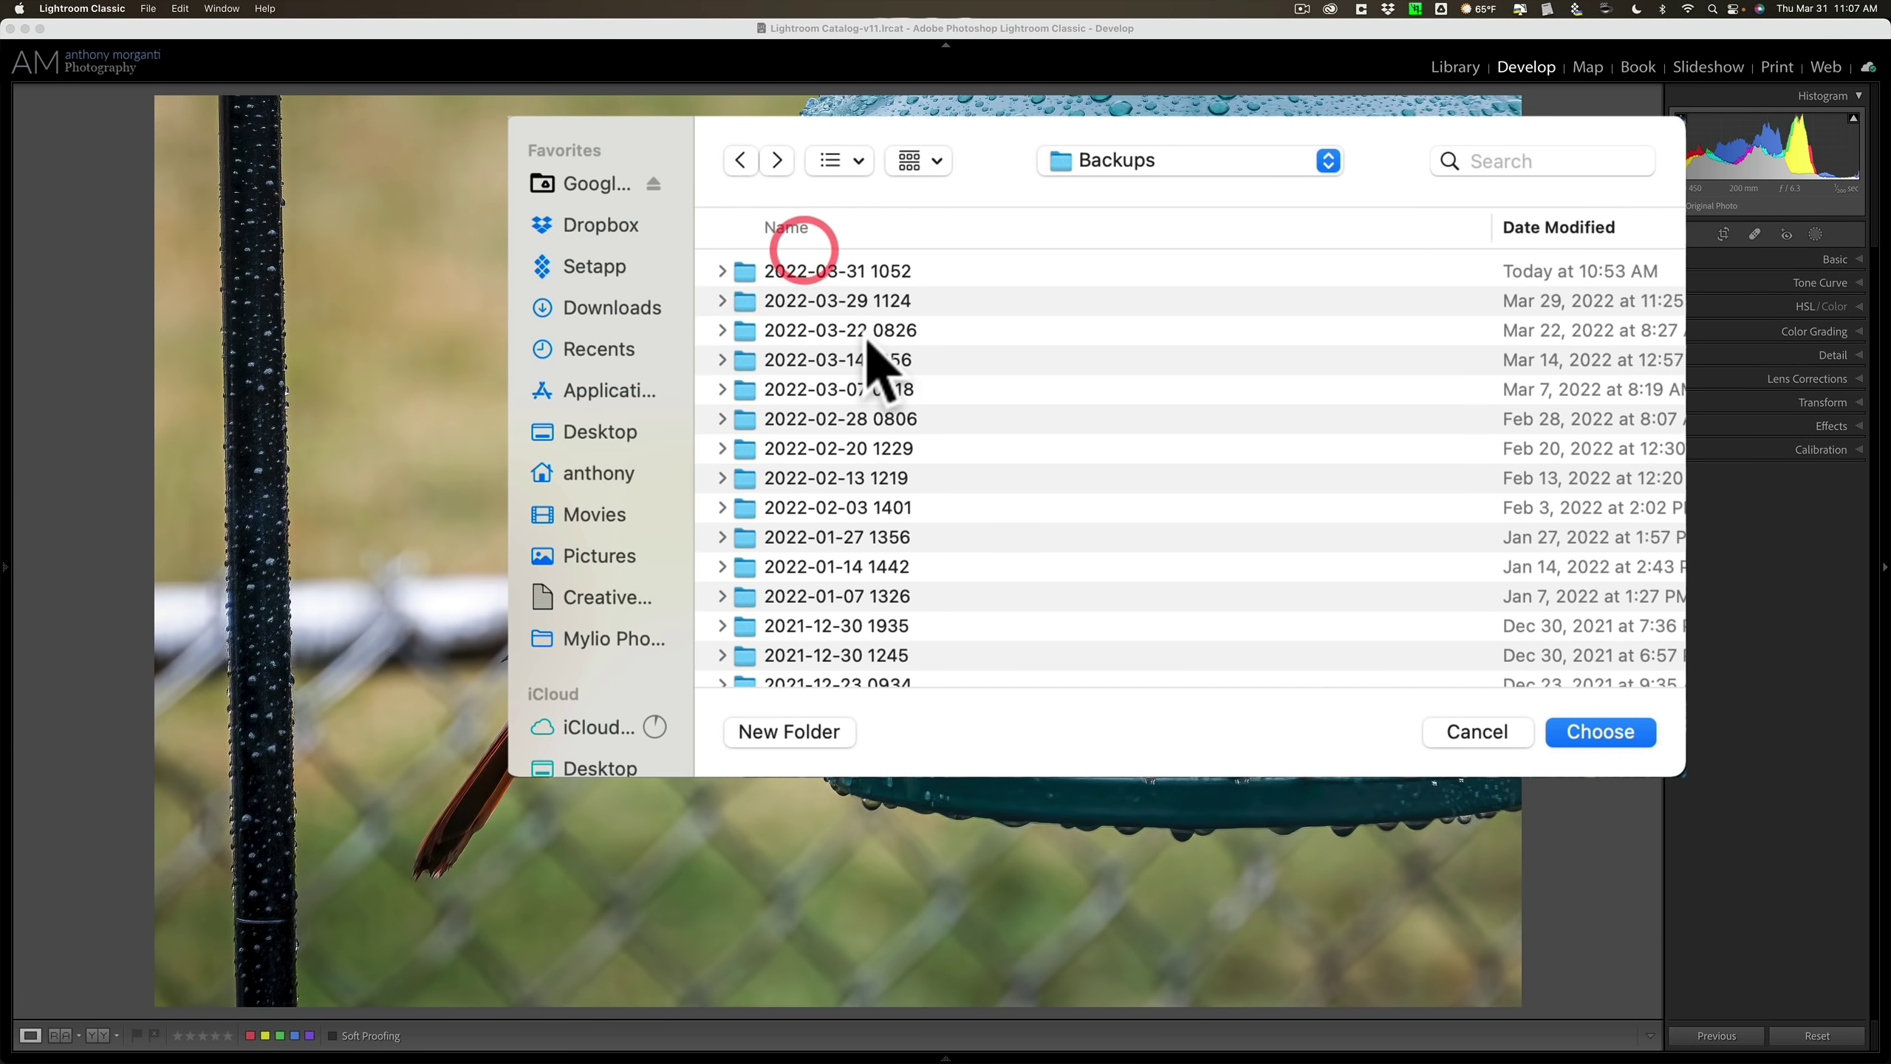
scroll(886, 369, "down", 5)
scroll(886, 368, "down", 4)
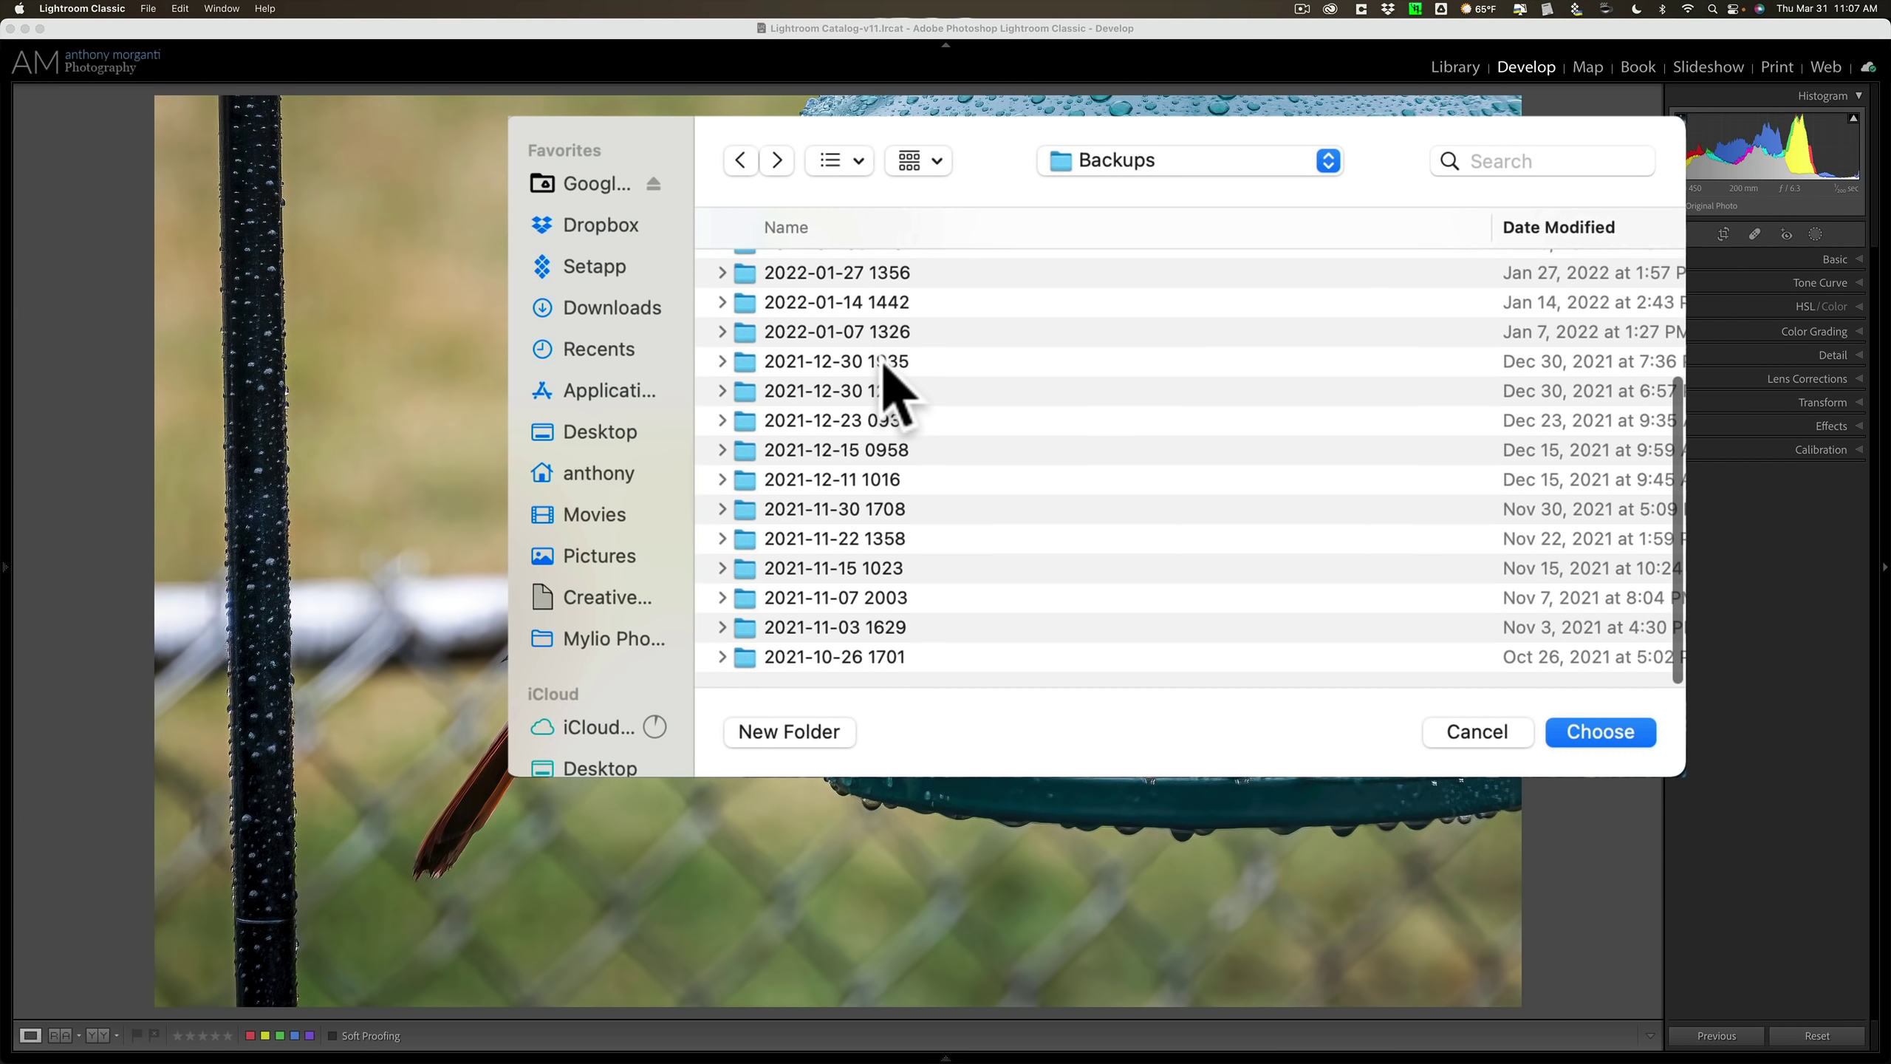
scroll(885, 368, "up", 10)
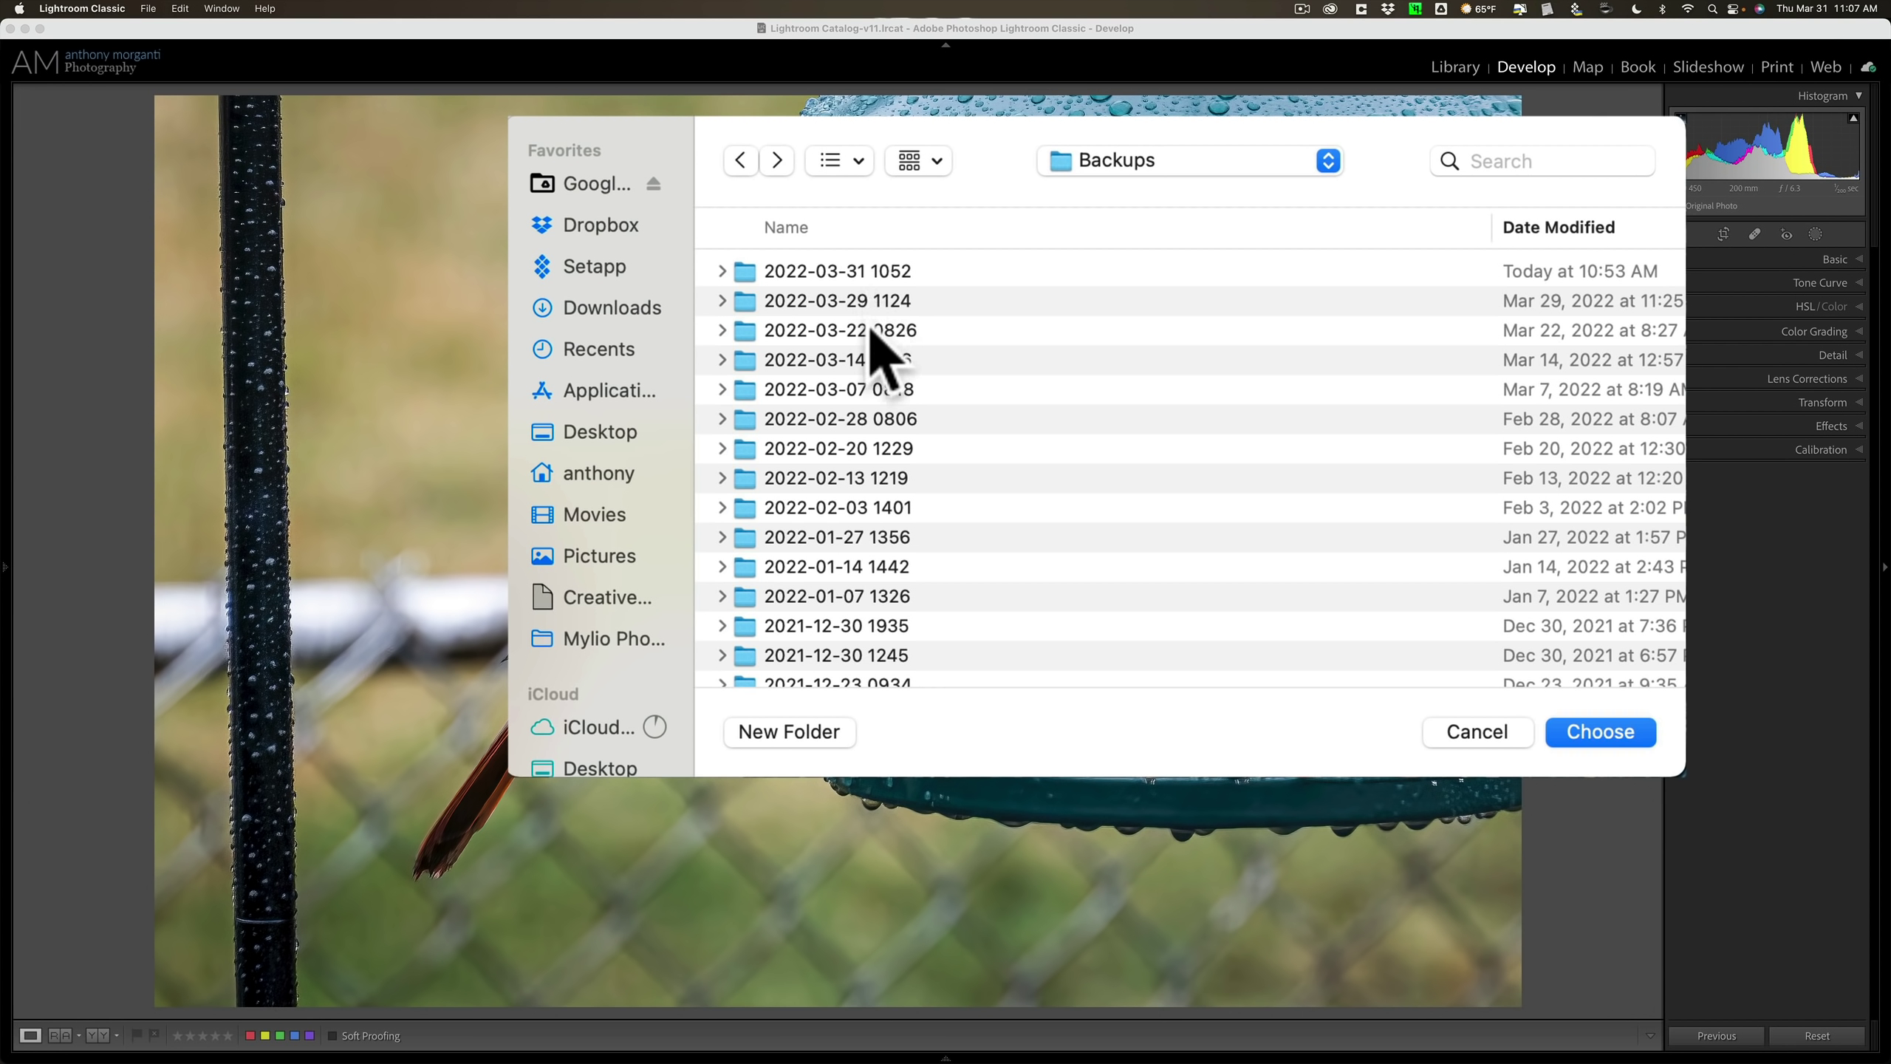
scroll(869, 337, "down", 3)
scroll(877, 337, "up", 3)
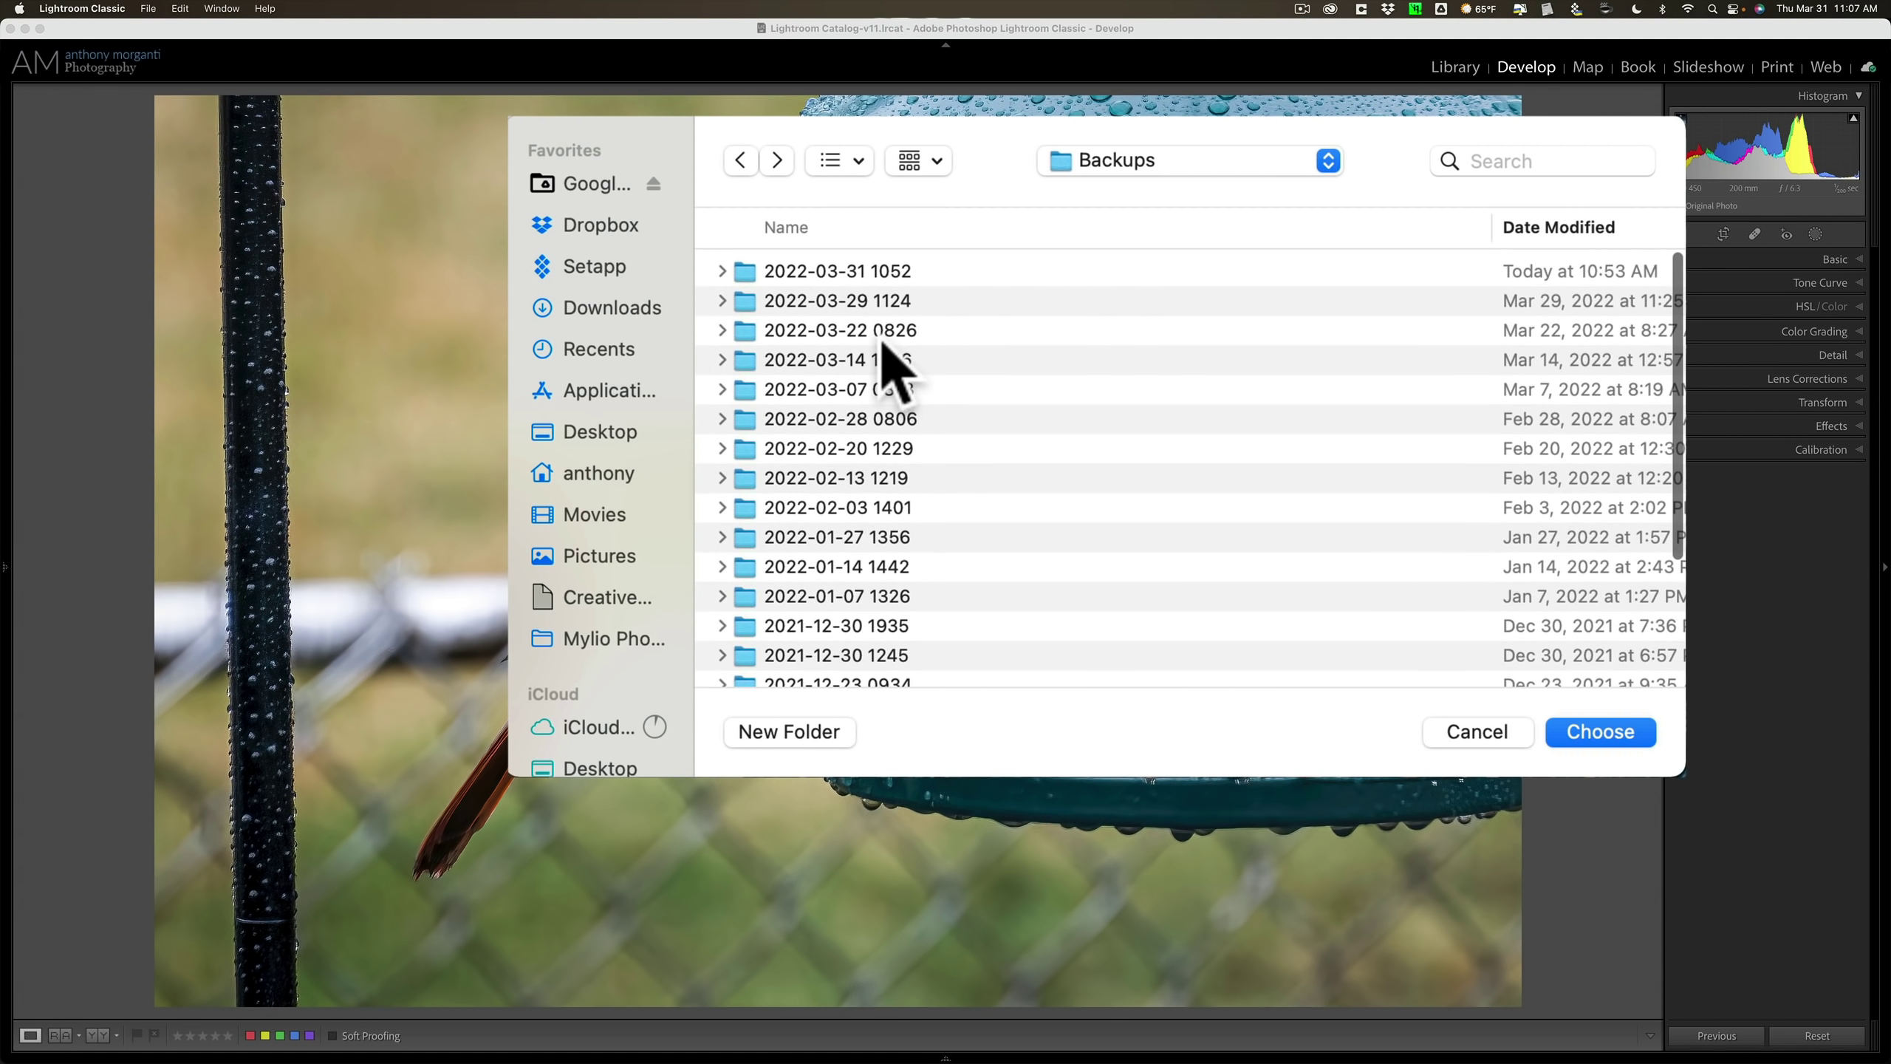
scroll(886, 365, "down", 5)
scroll(886, 398, "up", 5)
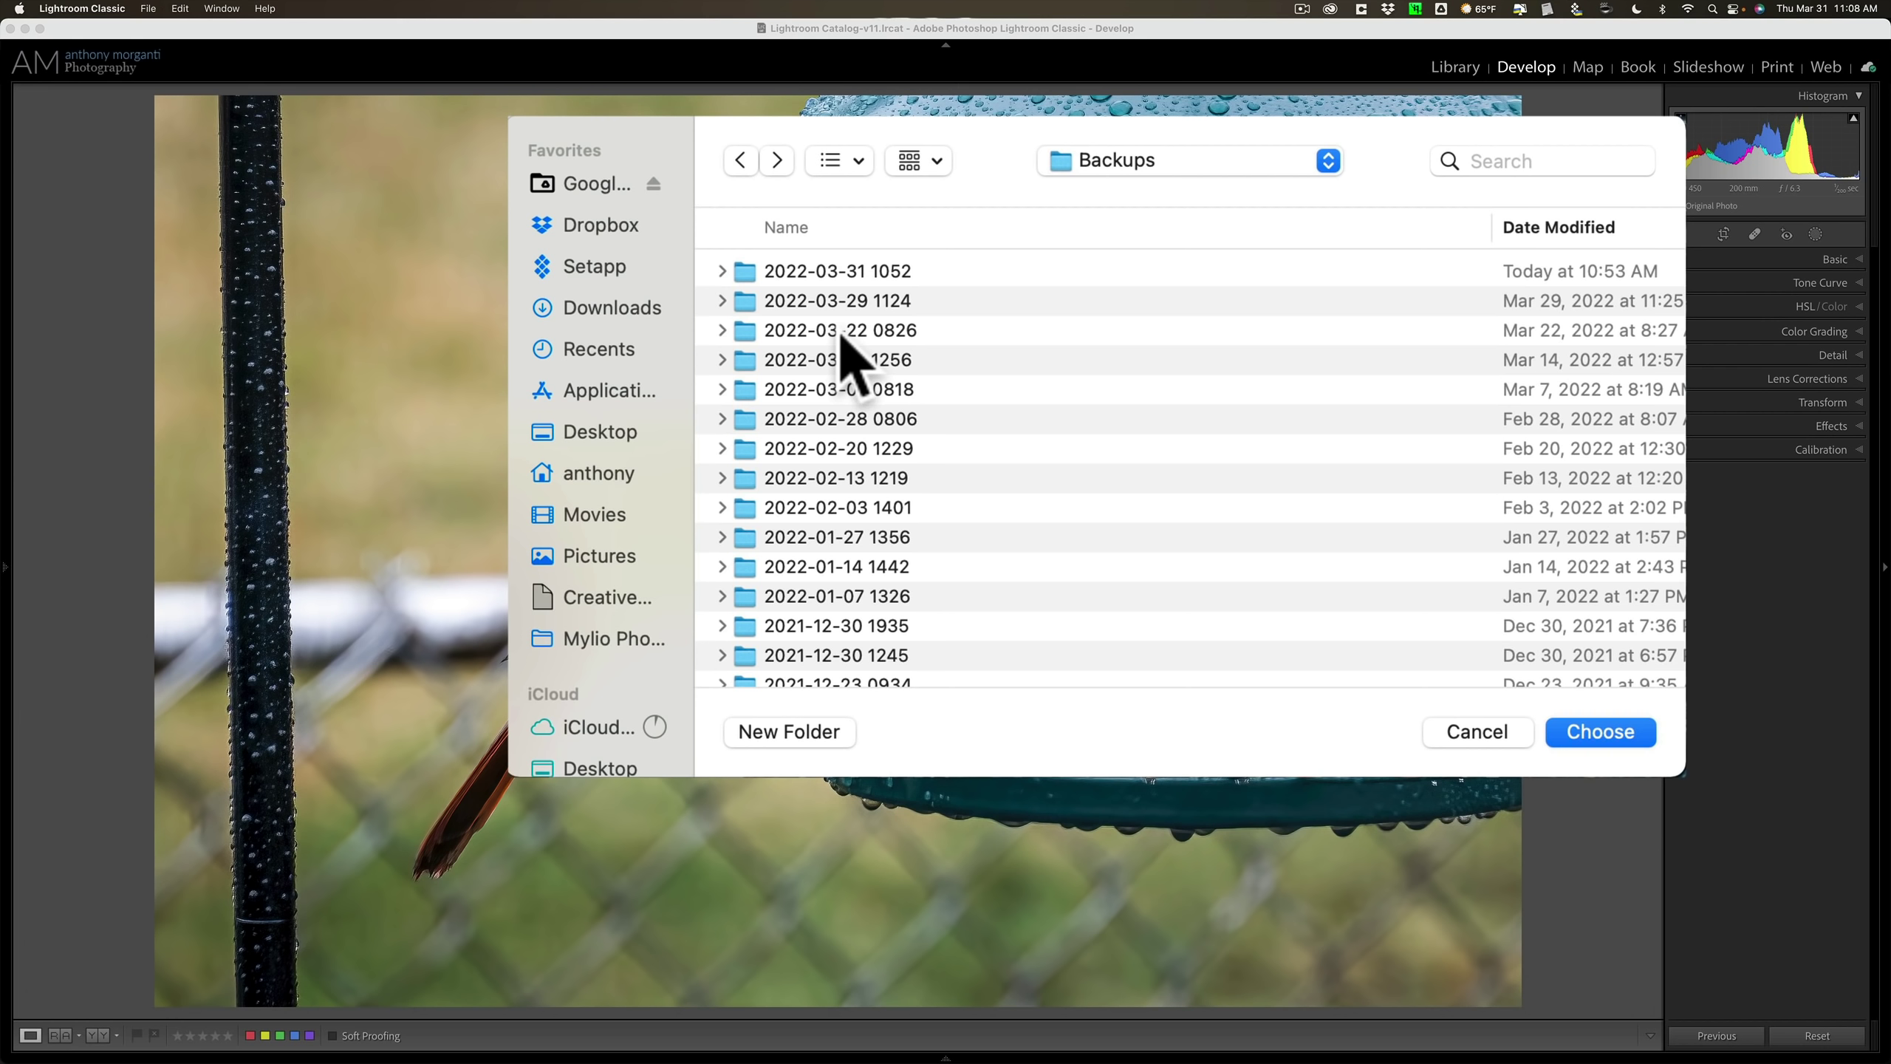
scroll(841, 336, "down", 3)
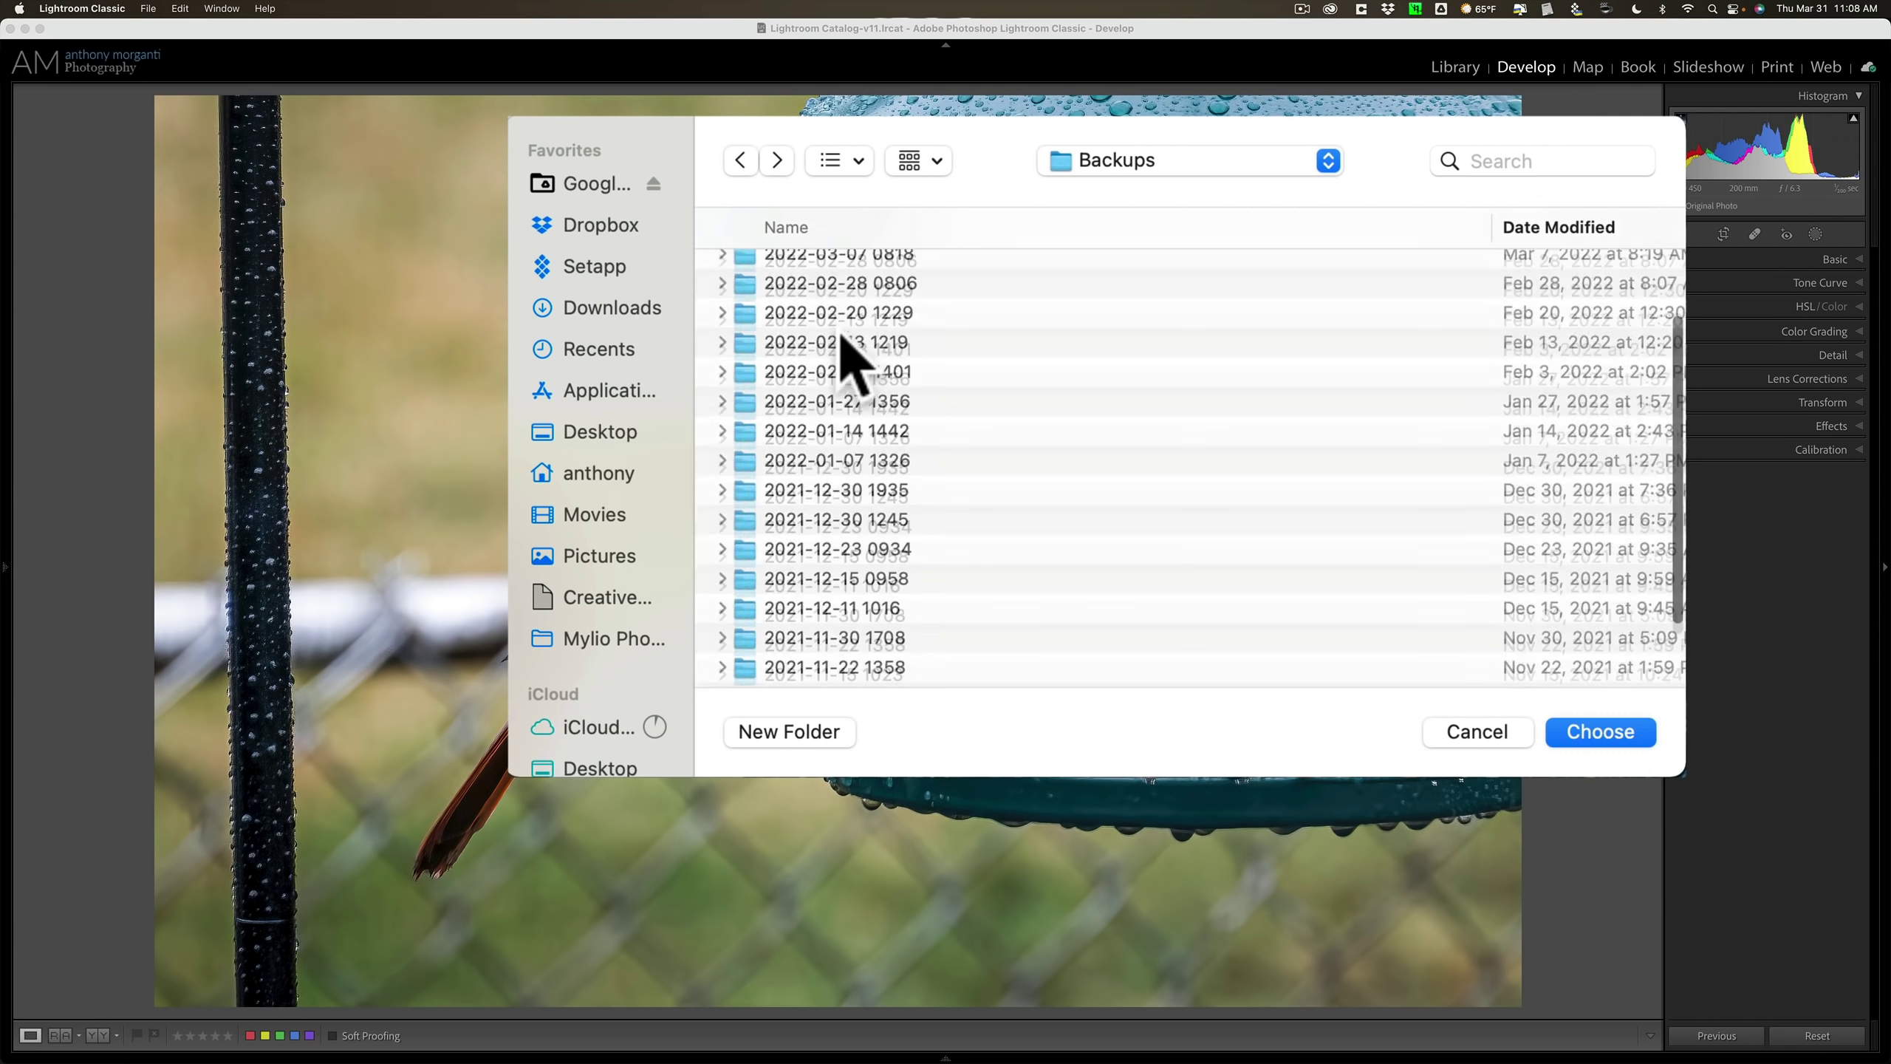
scroll(842, 337, "down", 3)
scroll(842, 337, "up", 5)
scroll(842, 337, "down", 2)
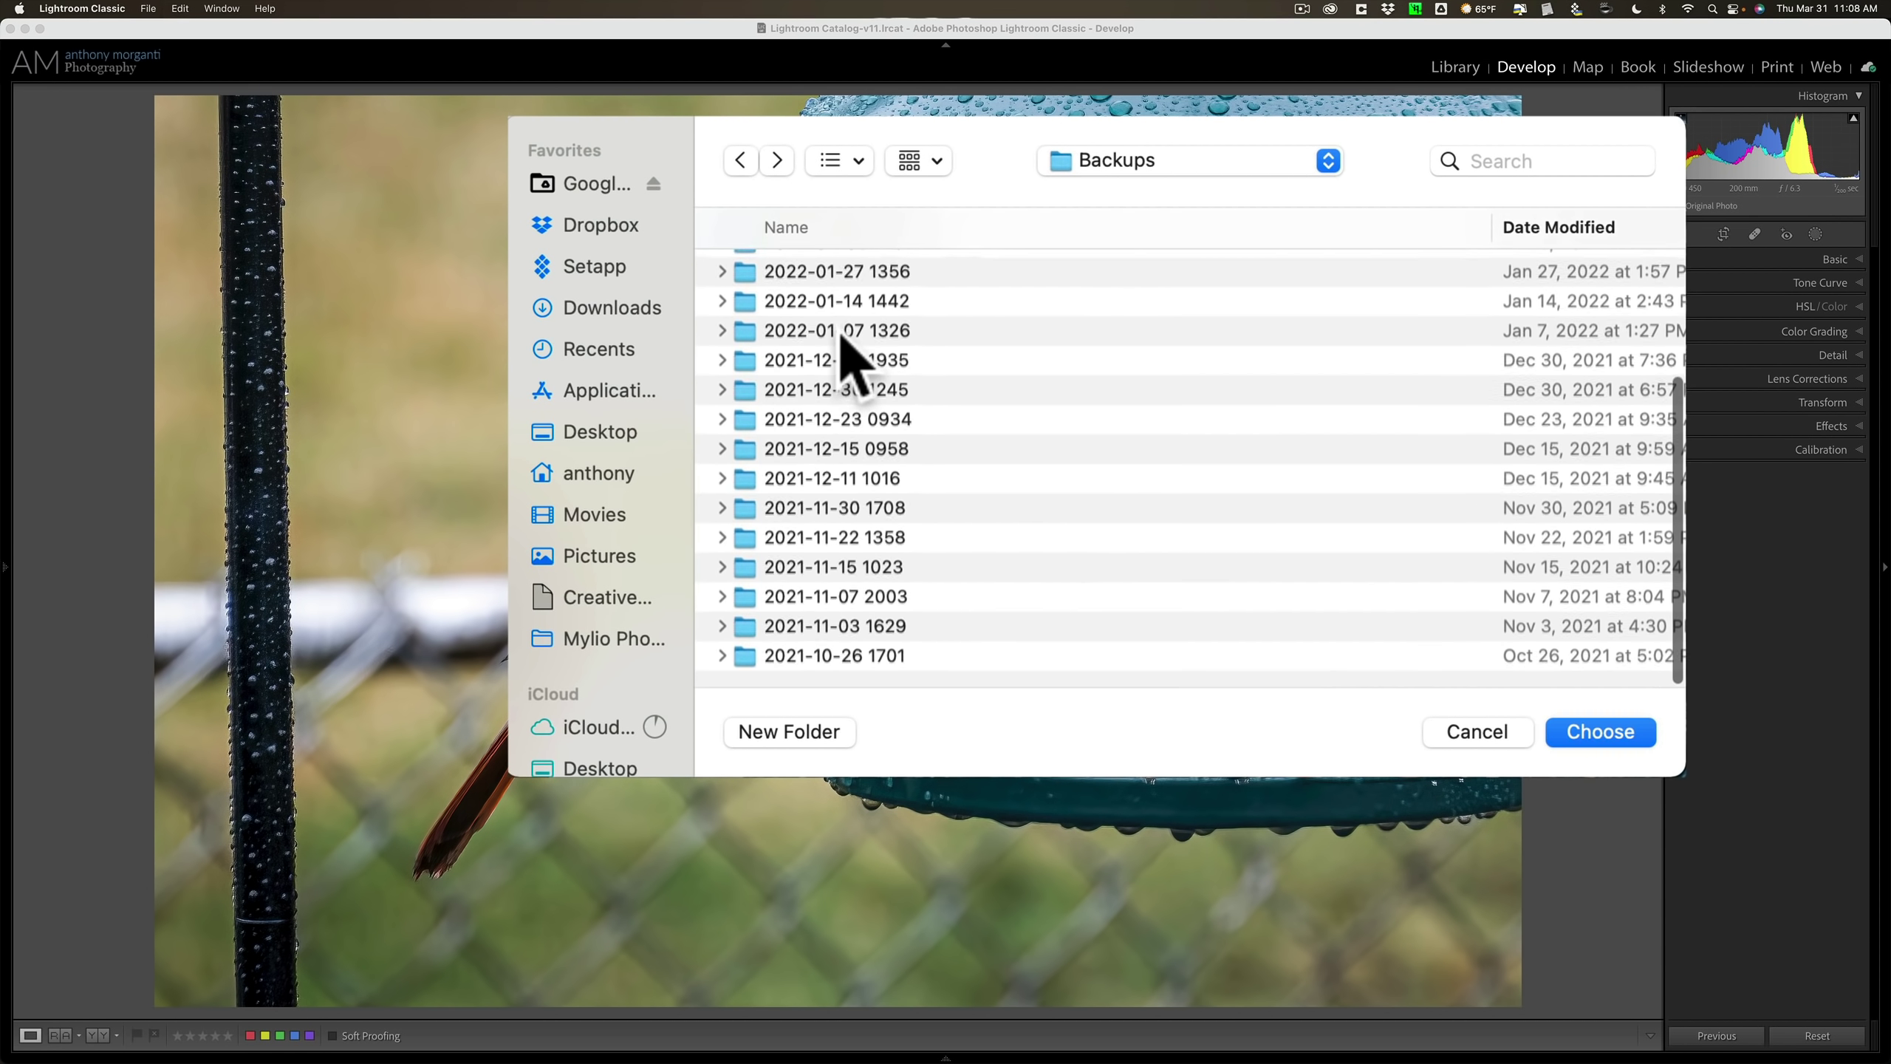
scroll(842, 337, "up", 5)
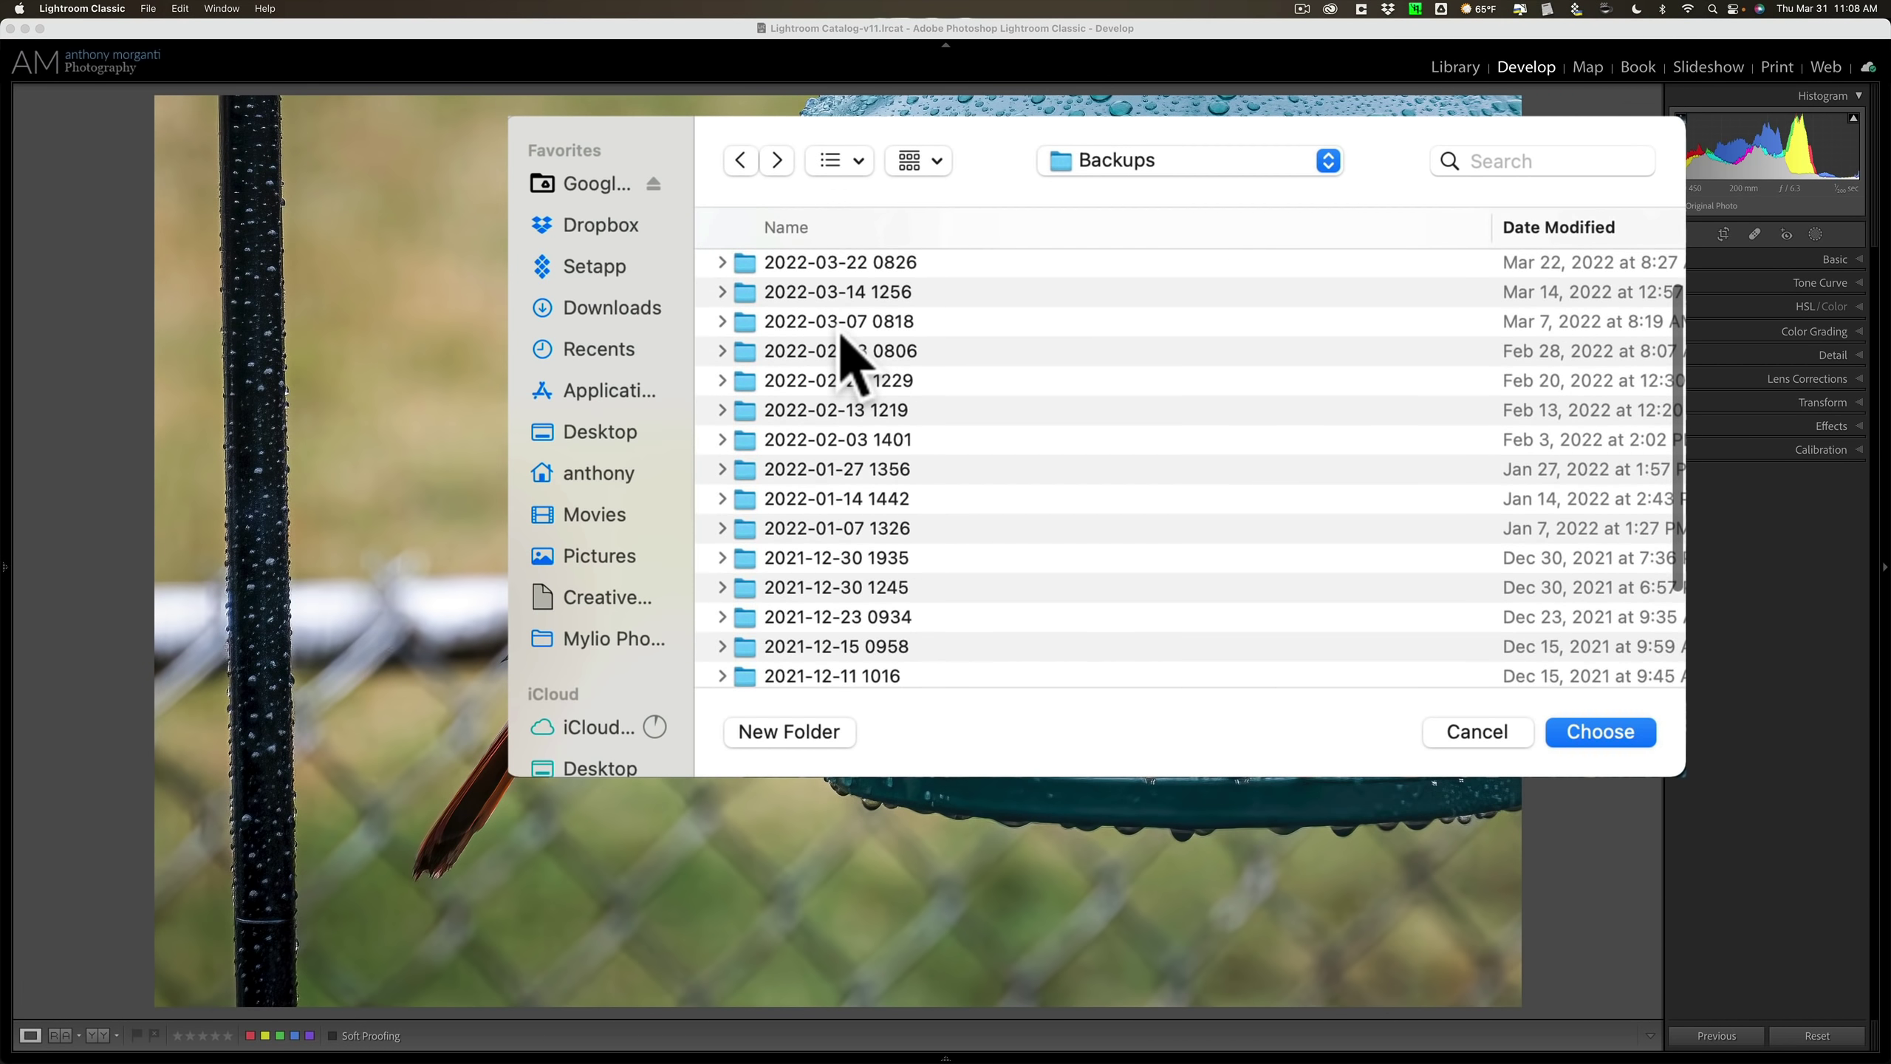
scroll(841, 337, "up", 2)
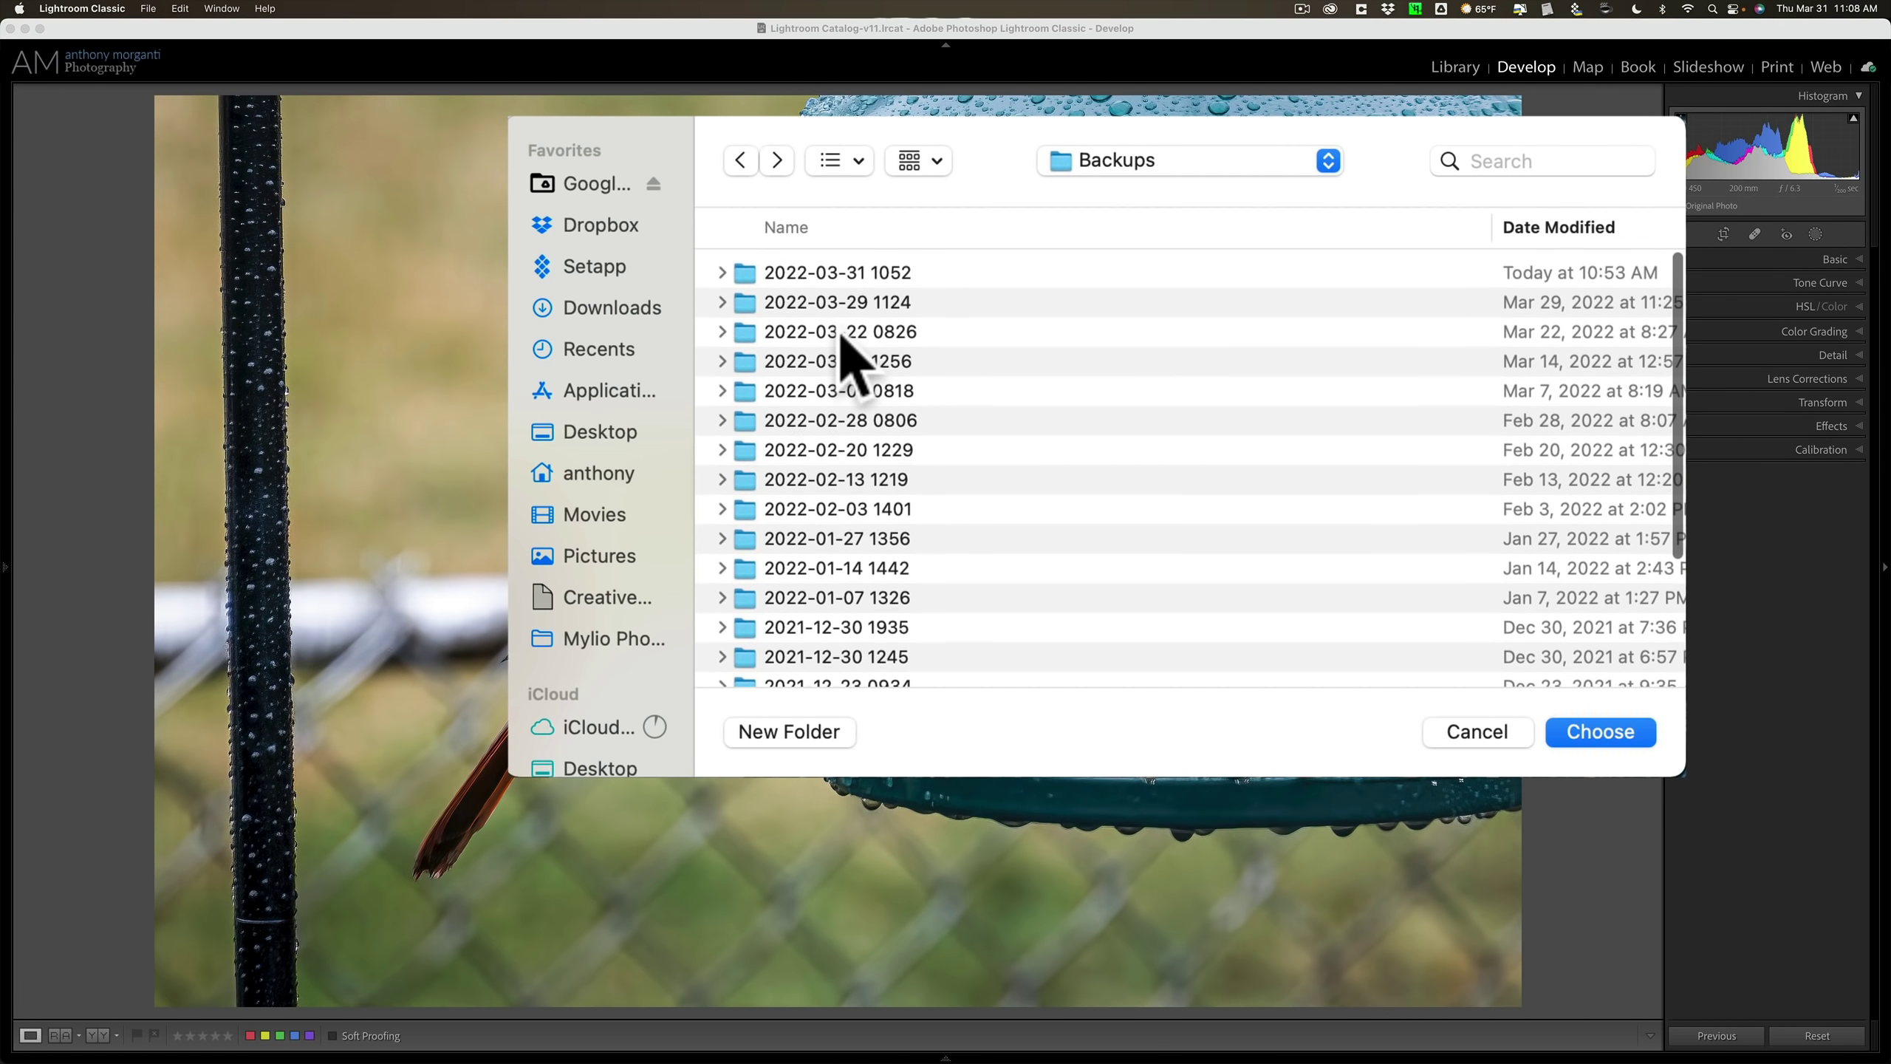
Step: Cancel the folder chooser, keeping the Dropbox Lightroom Backups destination
left_click(1478, 732)
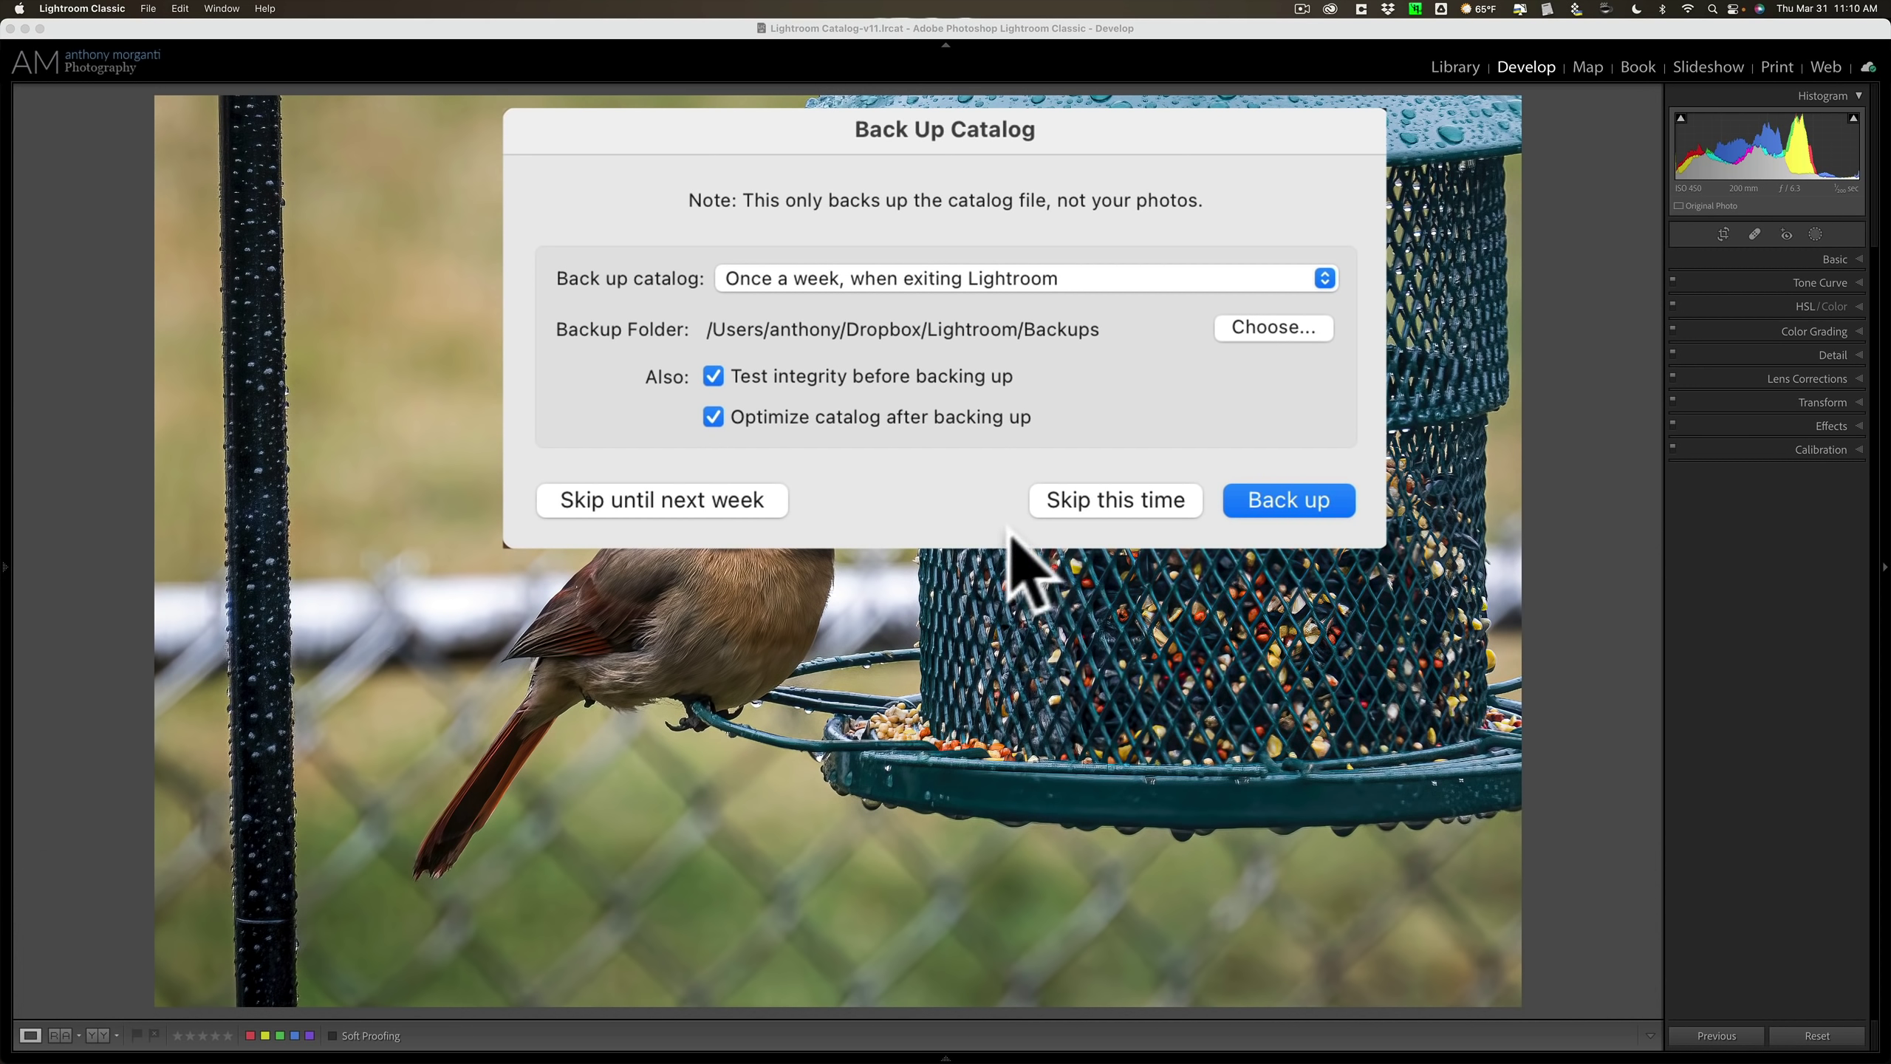
left_click(1082, 461)
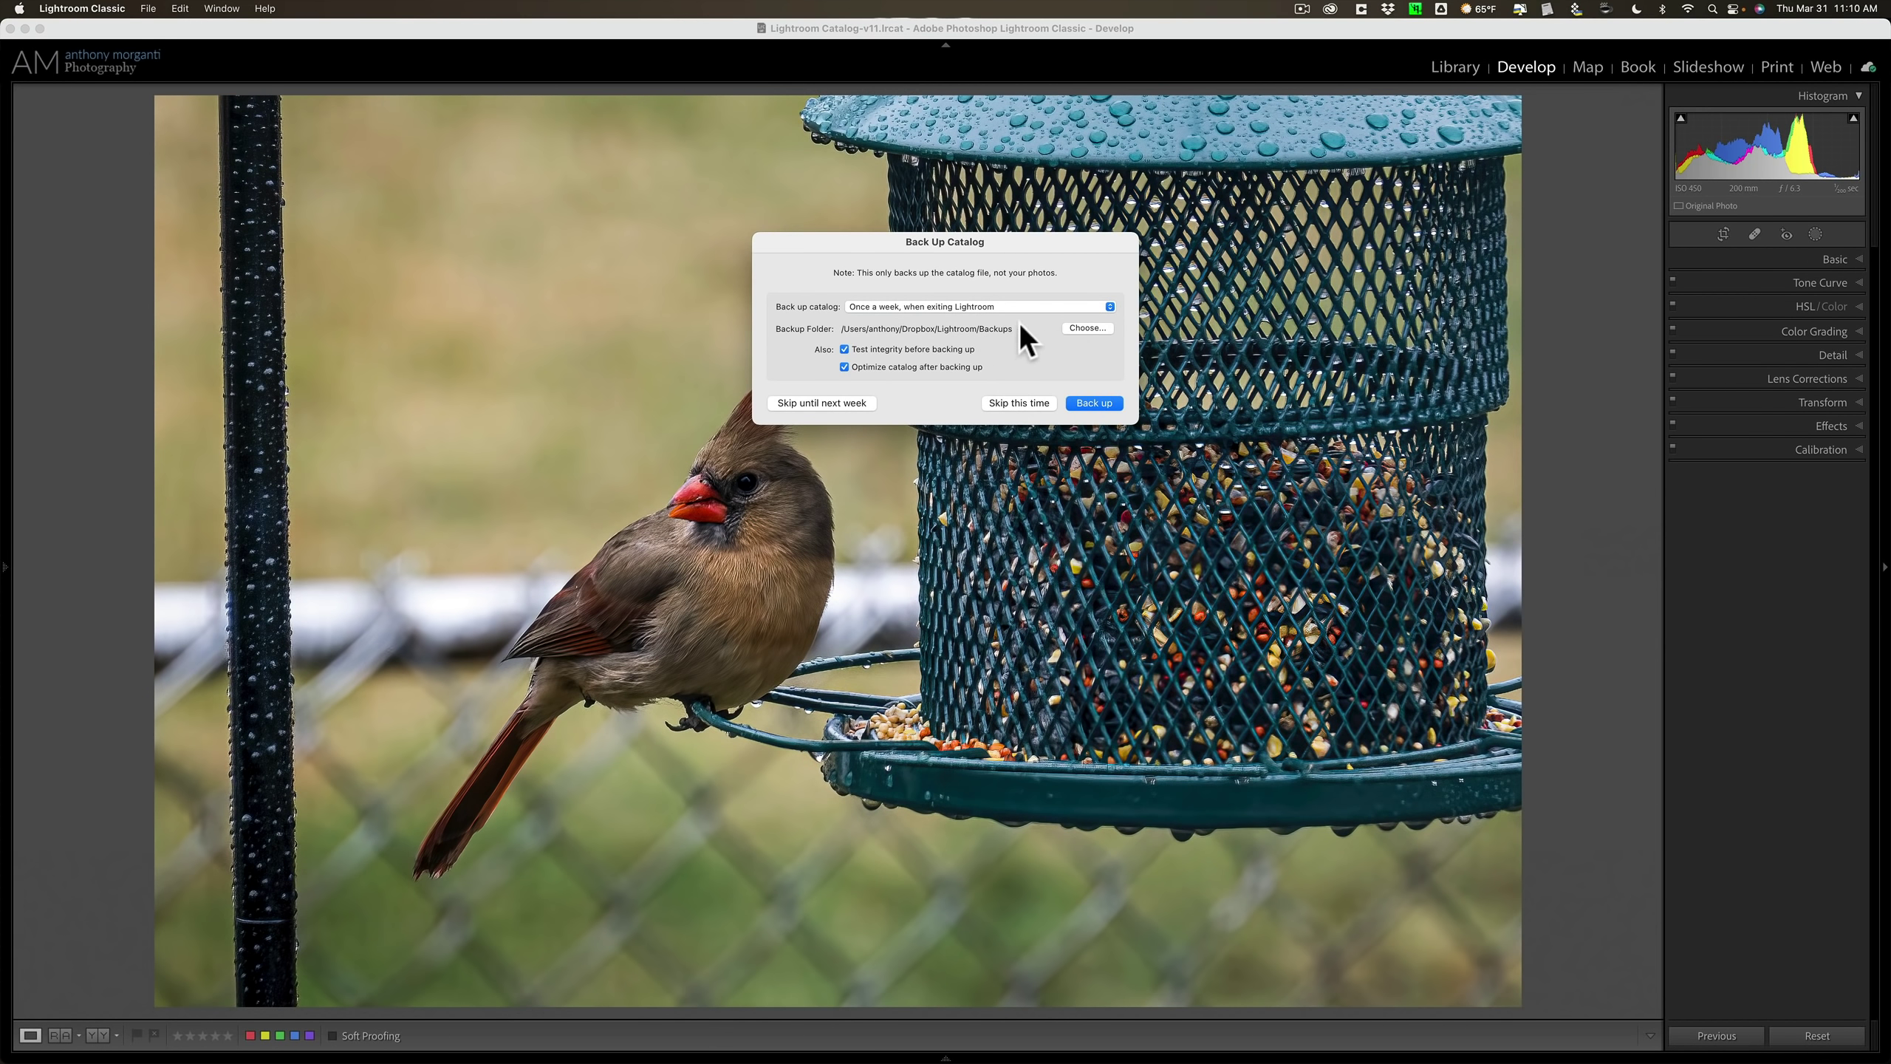
left_click(1072, 328)
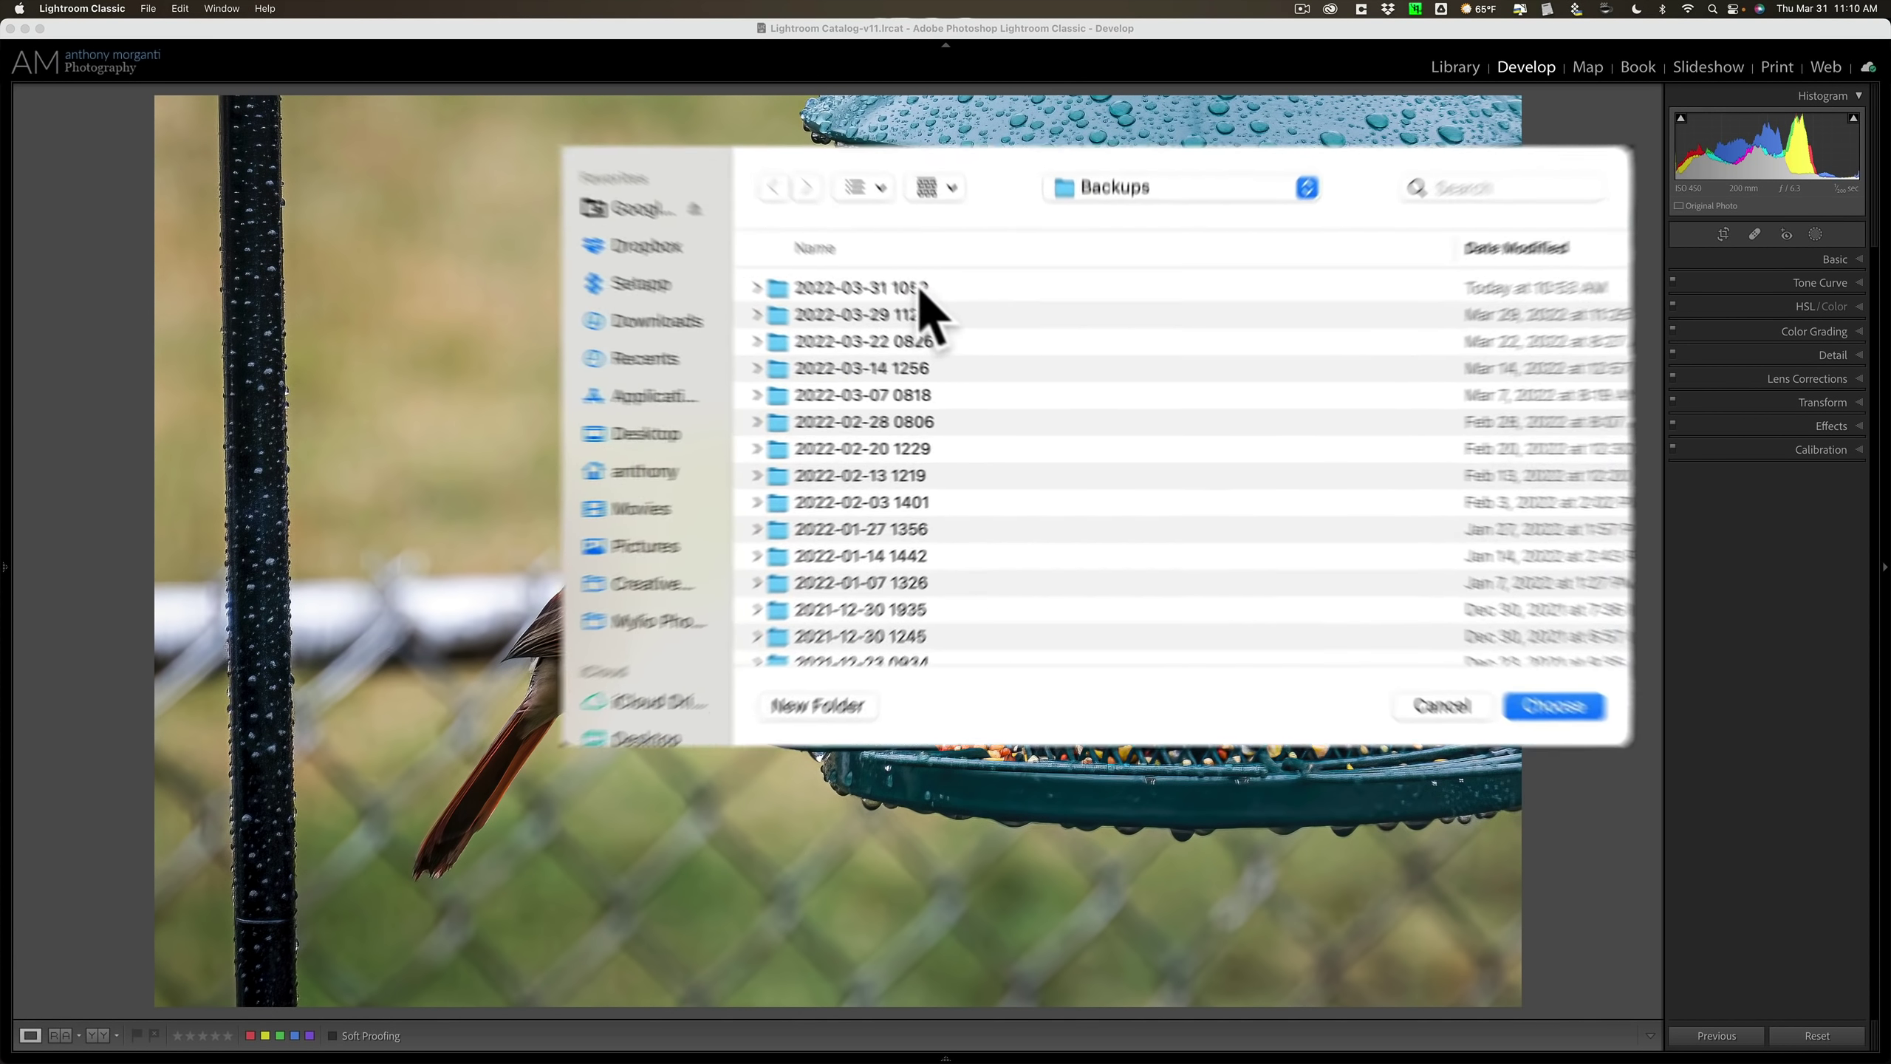
double_click(897, 282)
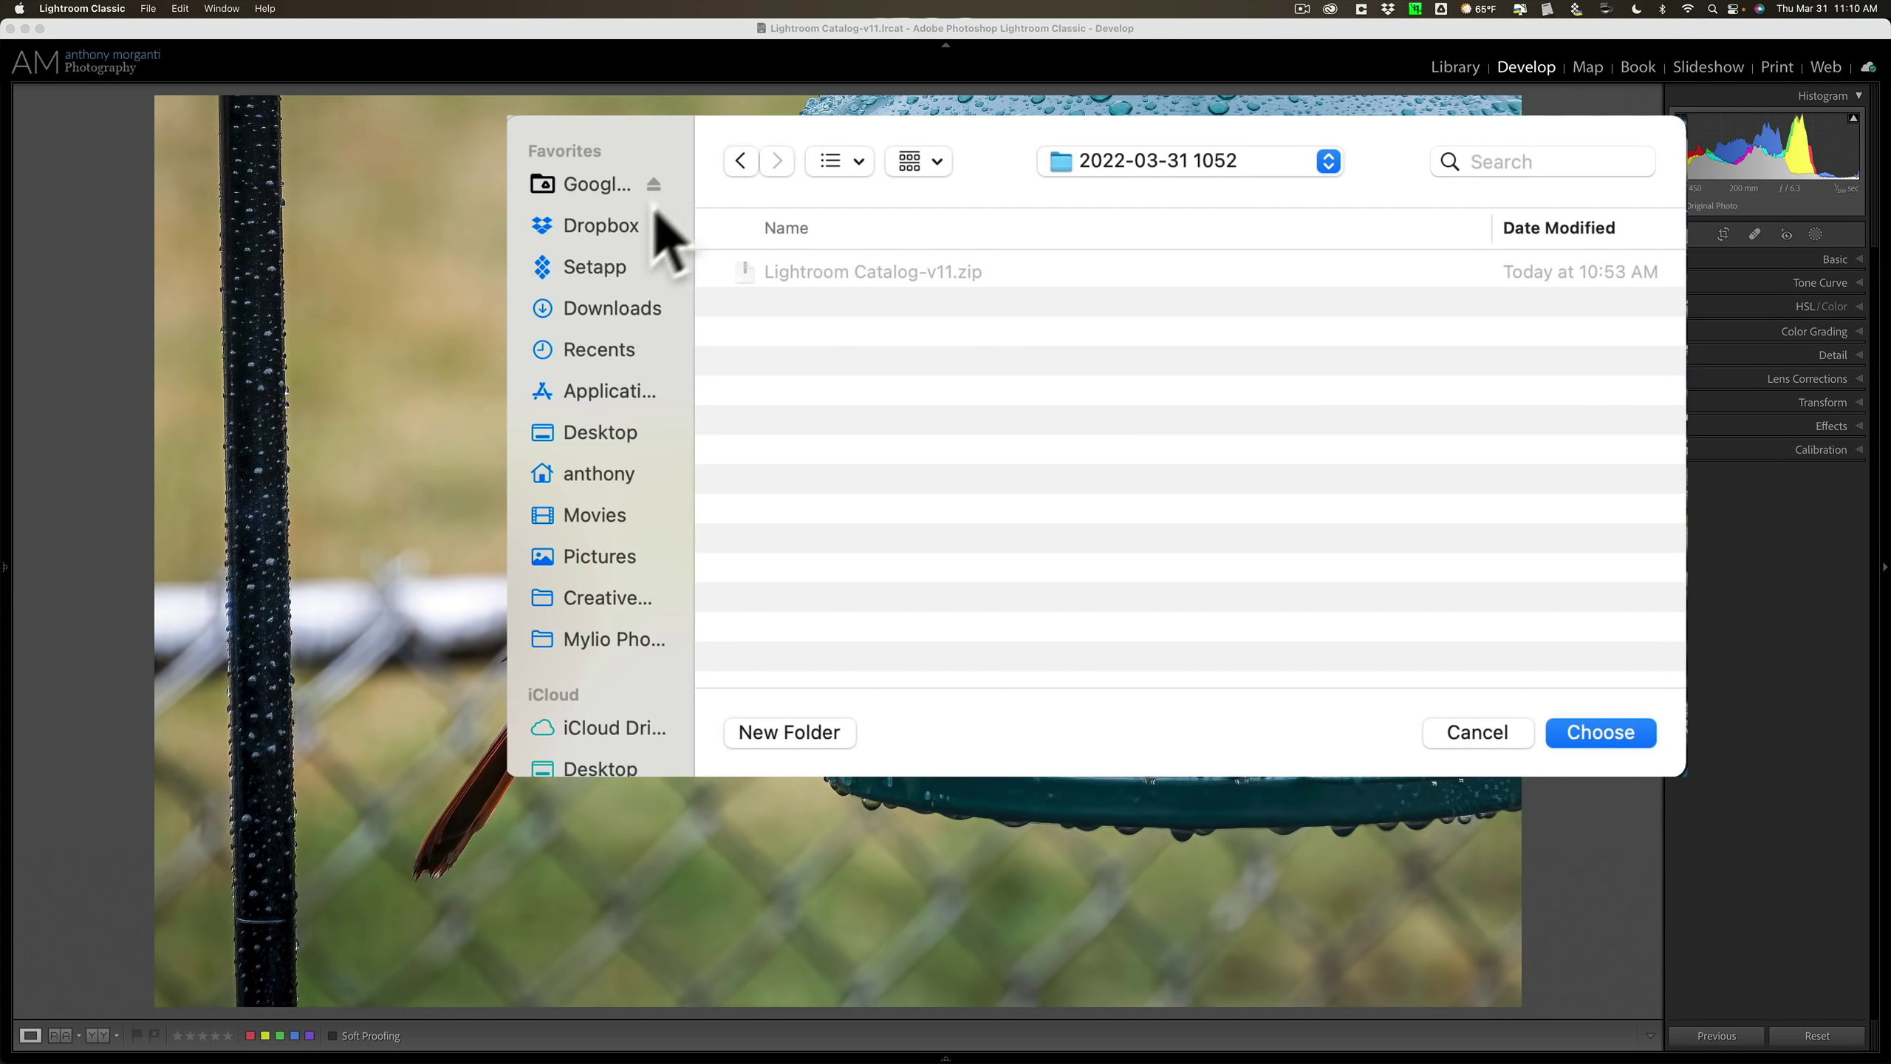
left_click(640, 225)
double_click(849, 271)
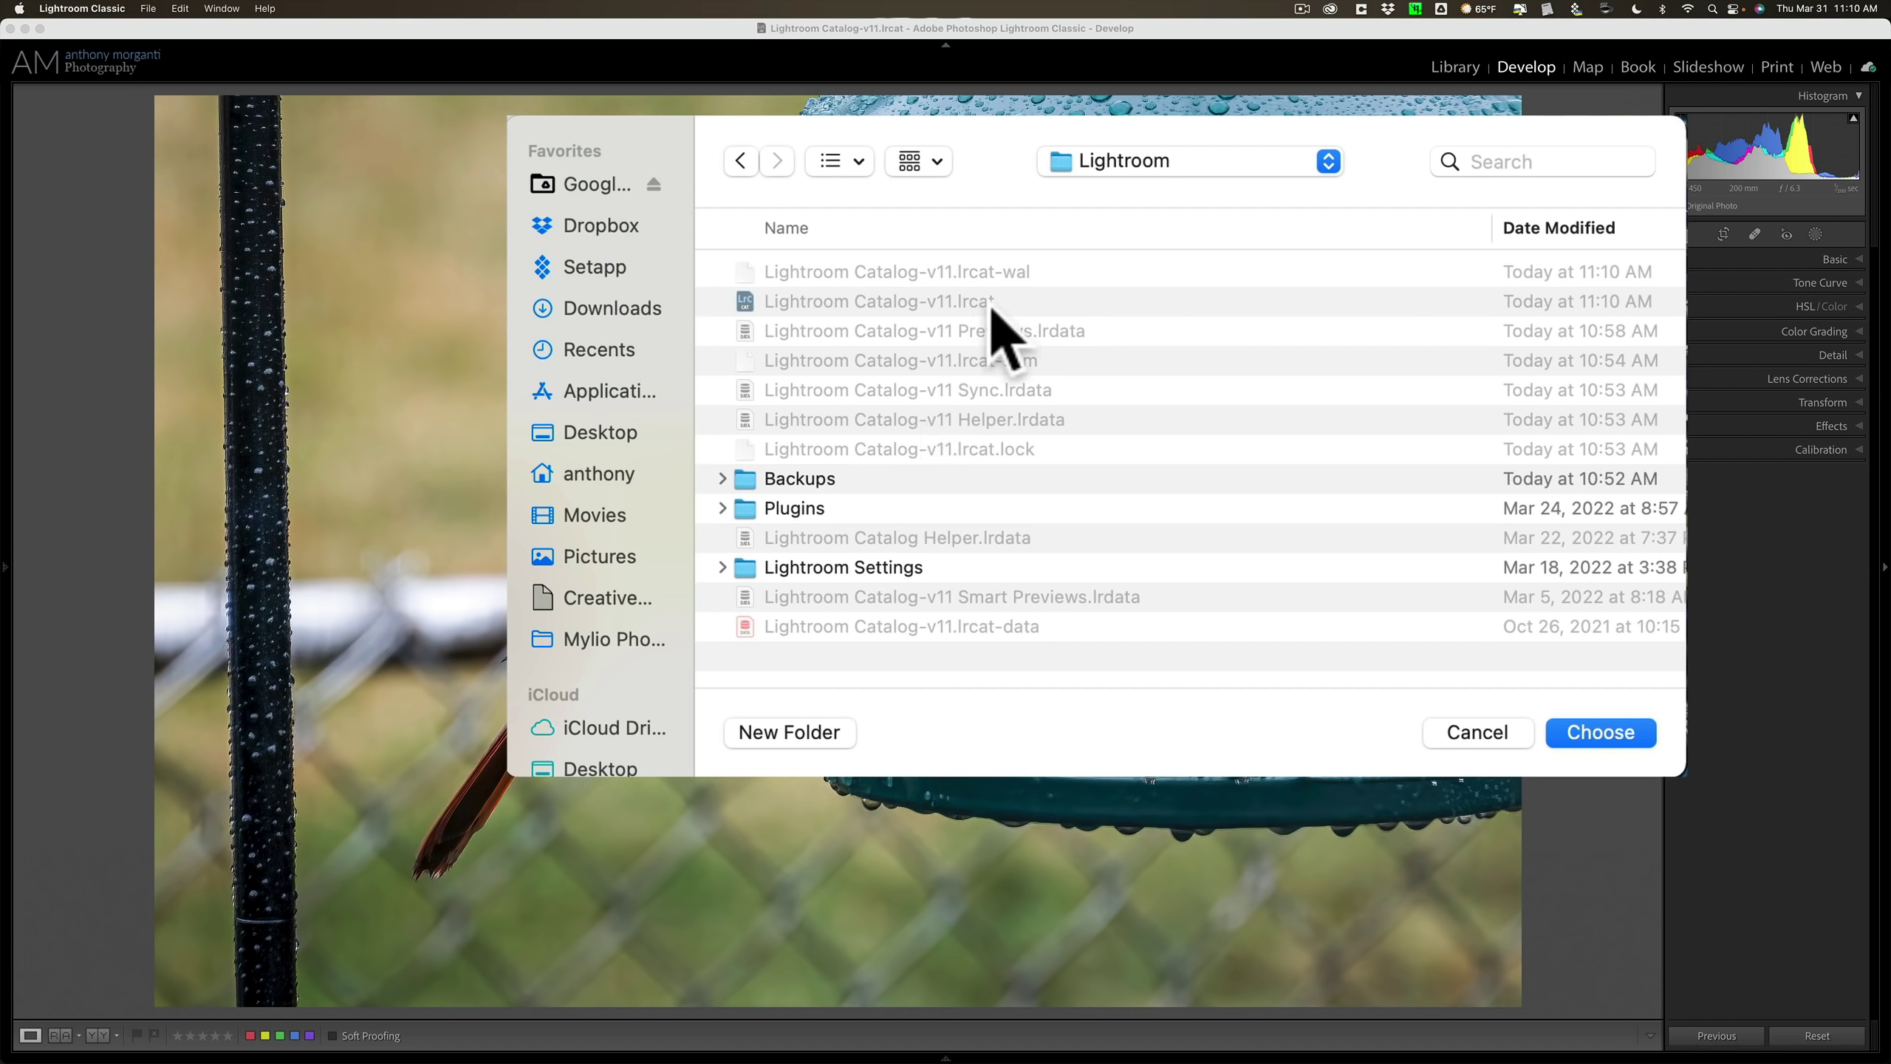
left_click(961, 305)
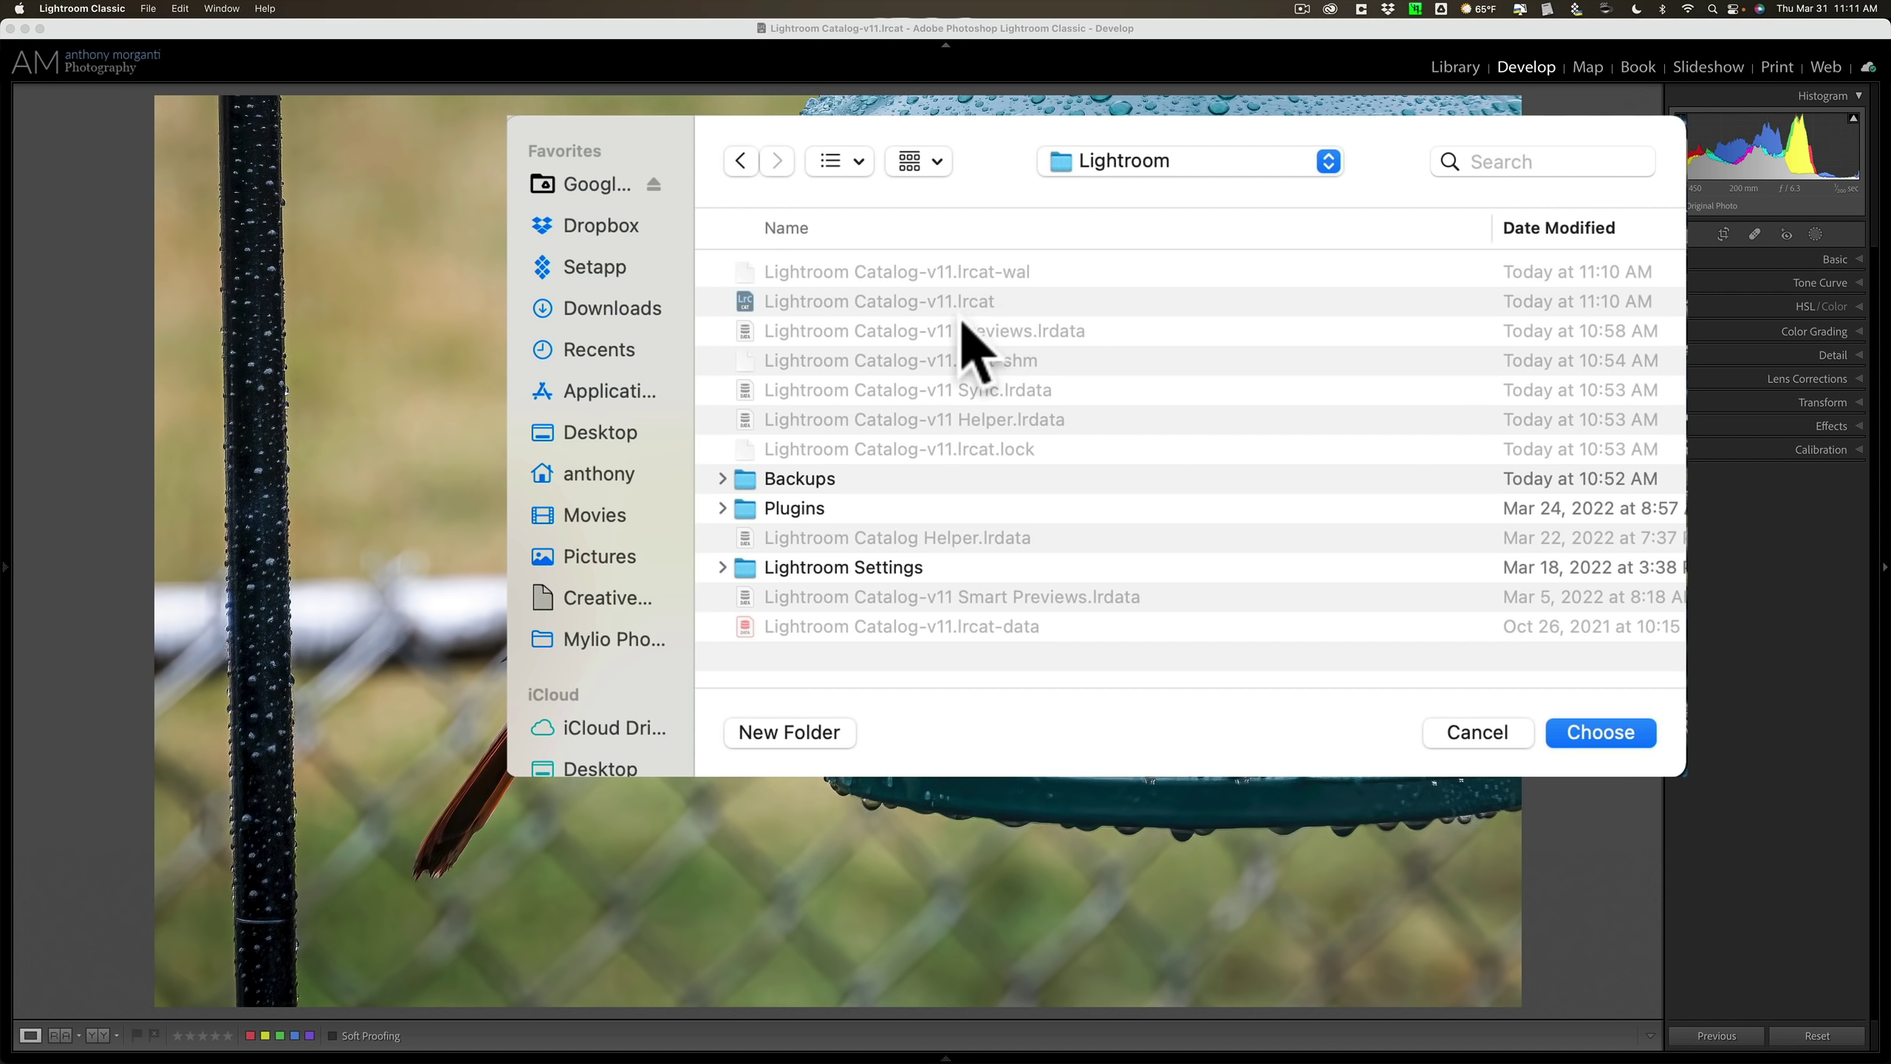
Step: Cancel the folder chooser again, leaving the backup destination unchanged
left_click(1478, 732)
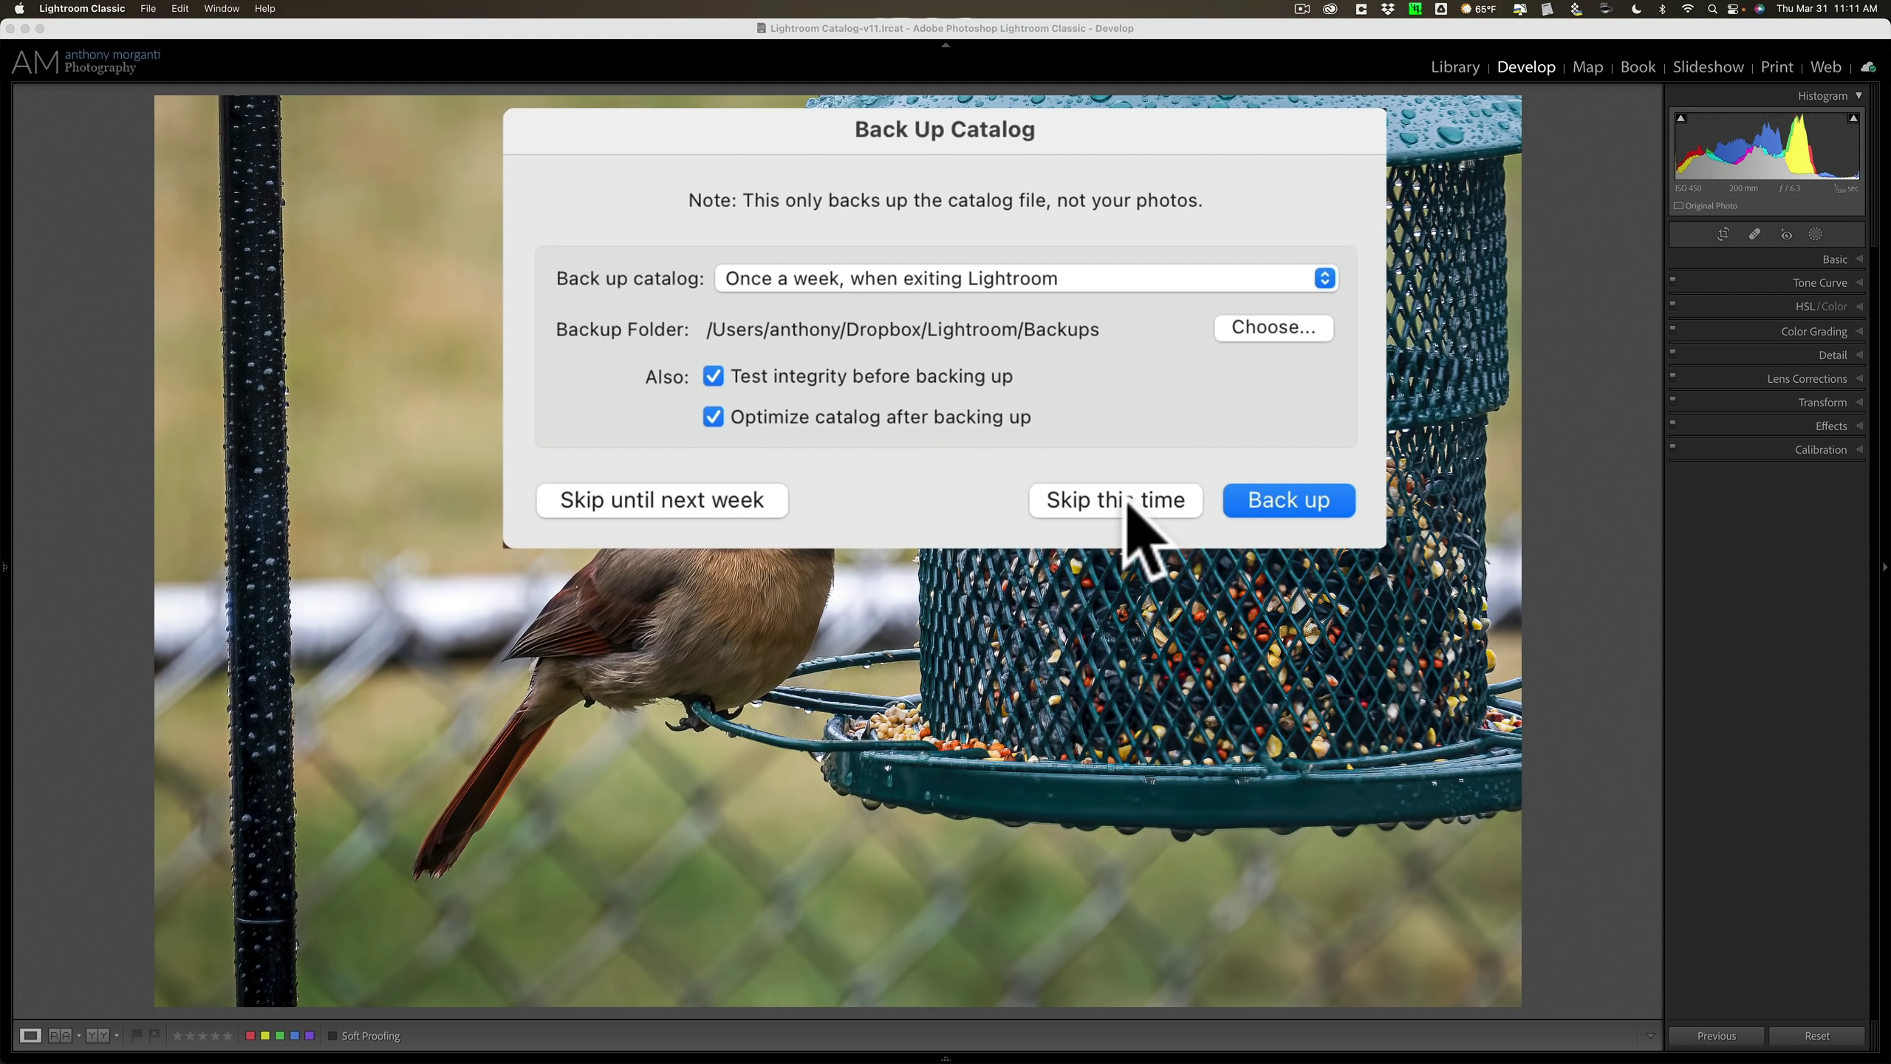
Step: Run the backup of 'Lightroom Catalog-v11' now from the Back Up Catalog prompt
left_click(1279, 500)
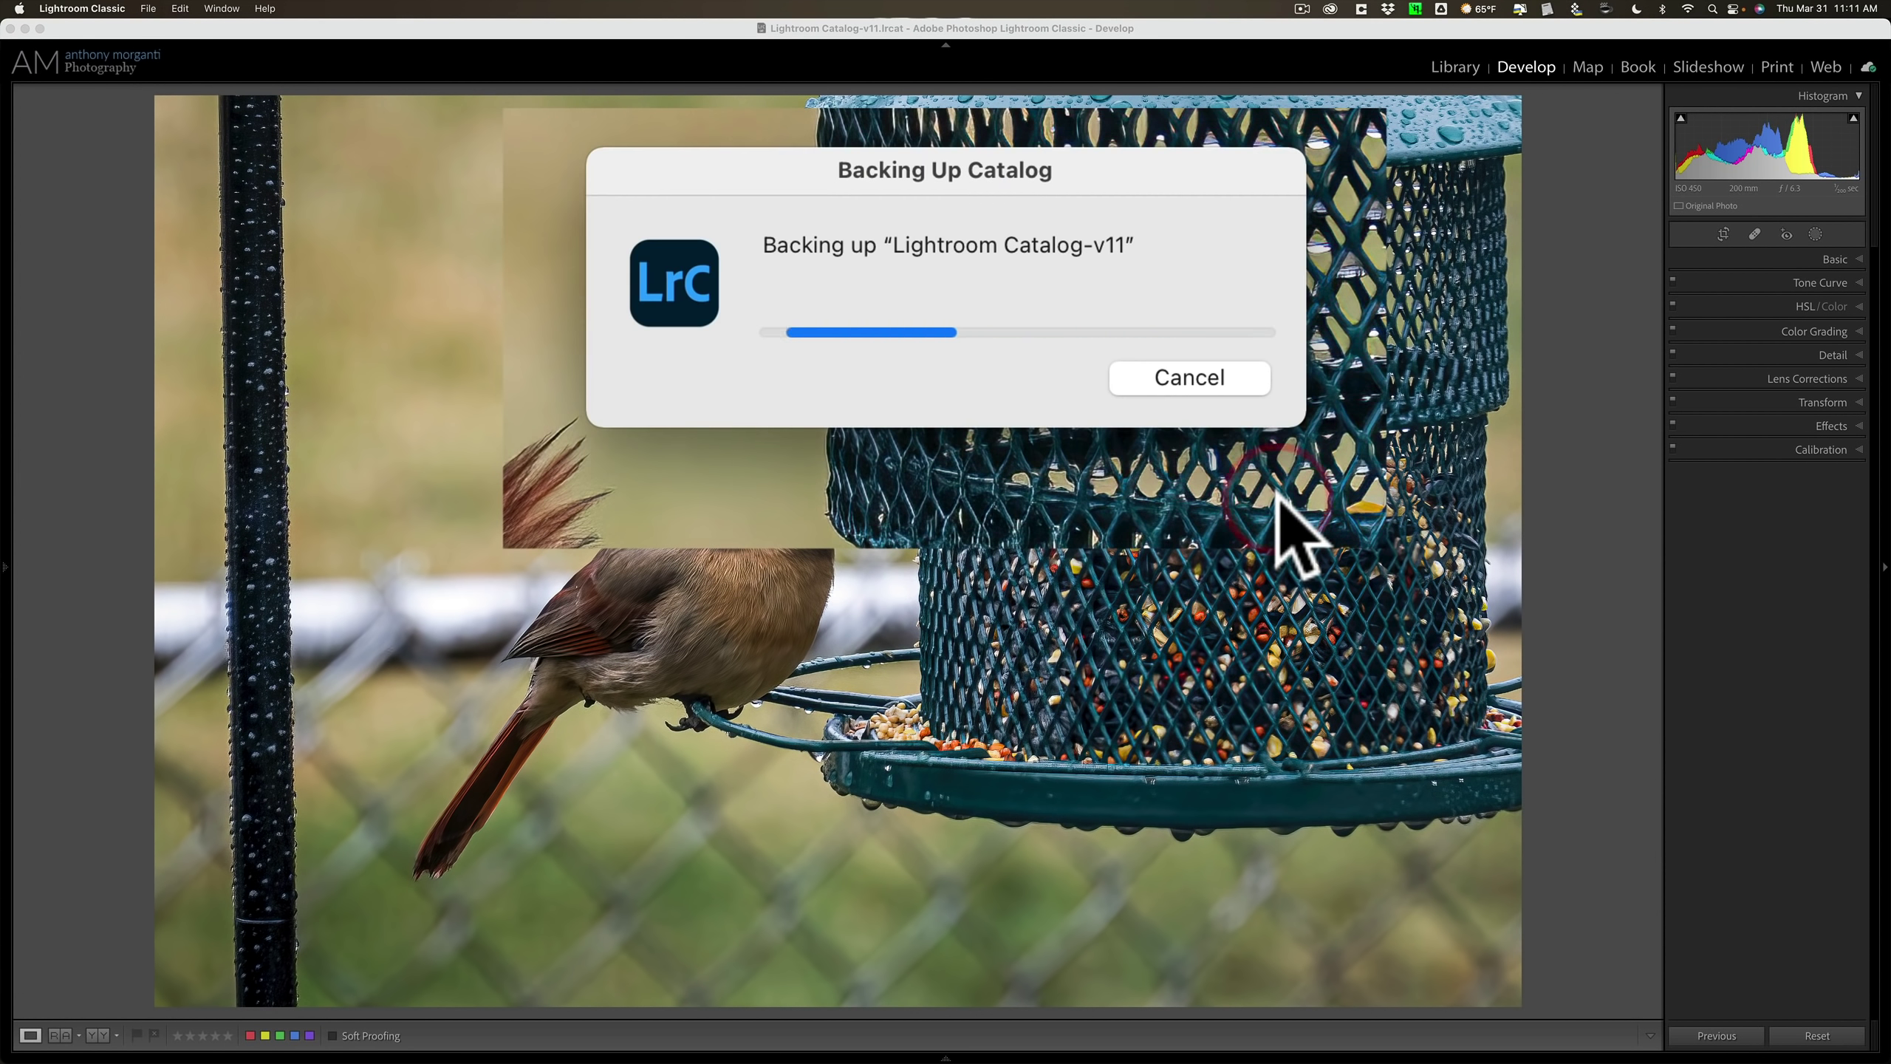